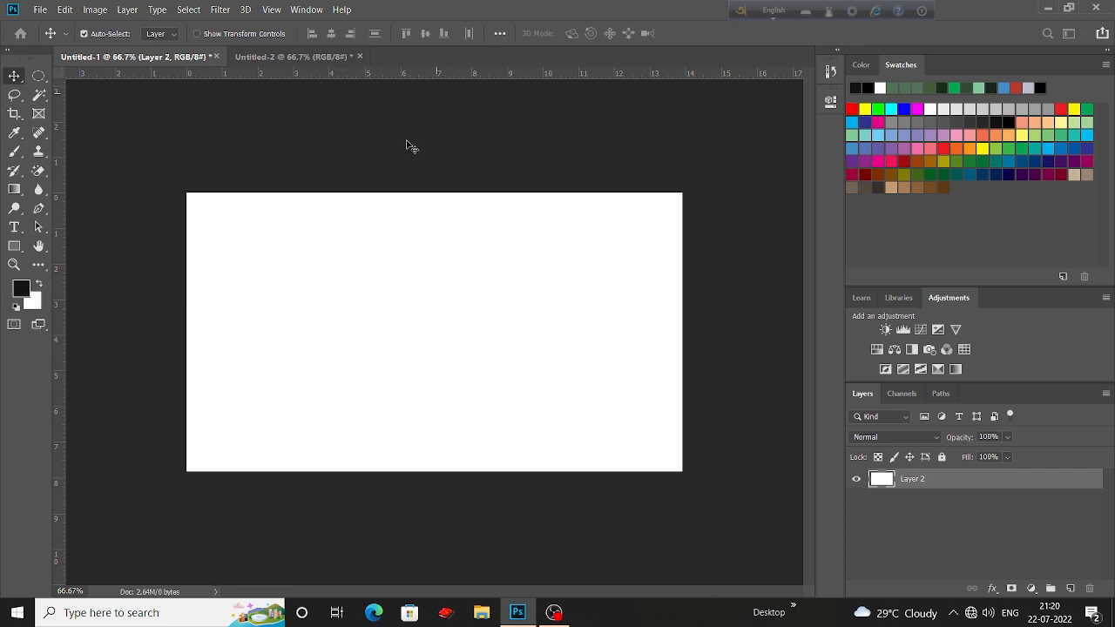
- Create a new document of 2000 × 1500 pixels at 300 pixels/inch with RGB Color and a white background
key("ctrl+n")
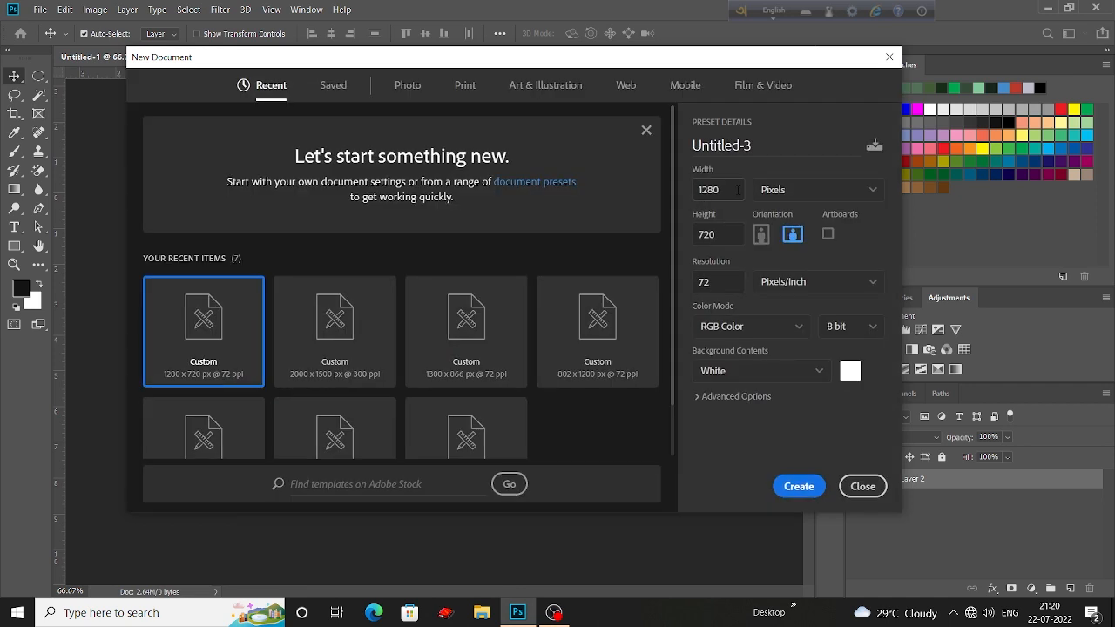
double_click(739, 190)
type("20")
double_click(724, 237)
type("1500")
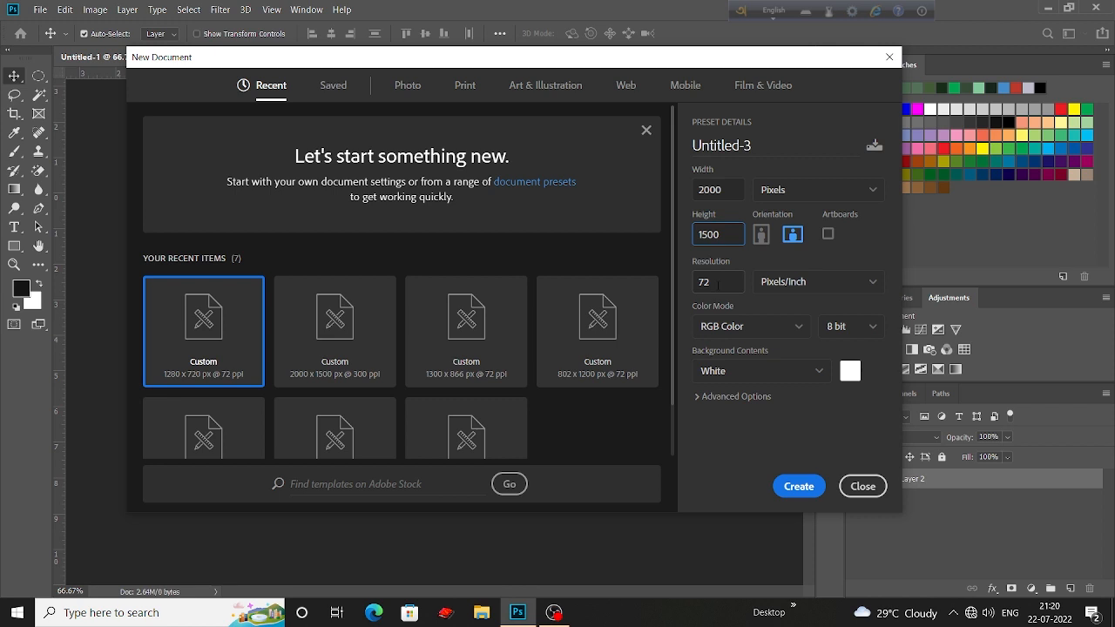
double_click(719, 283)
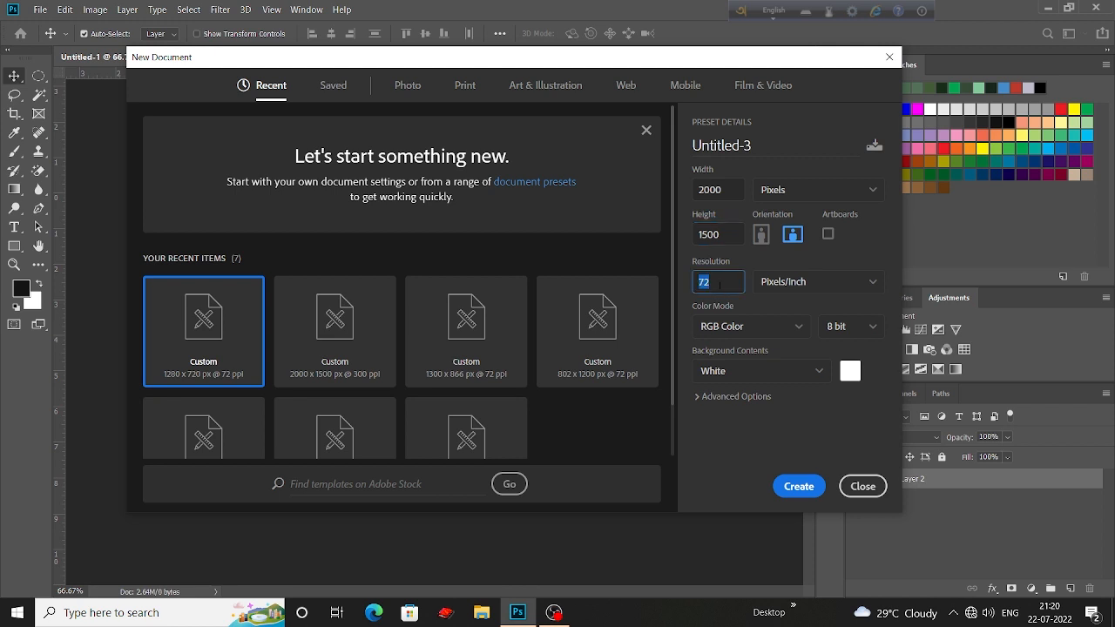
type("300")
left_click(798, 488)
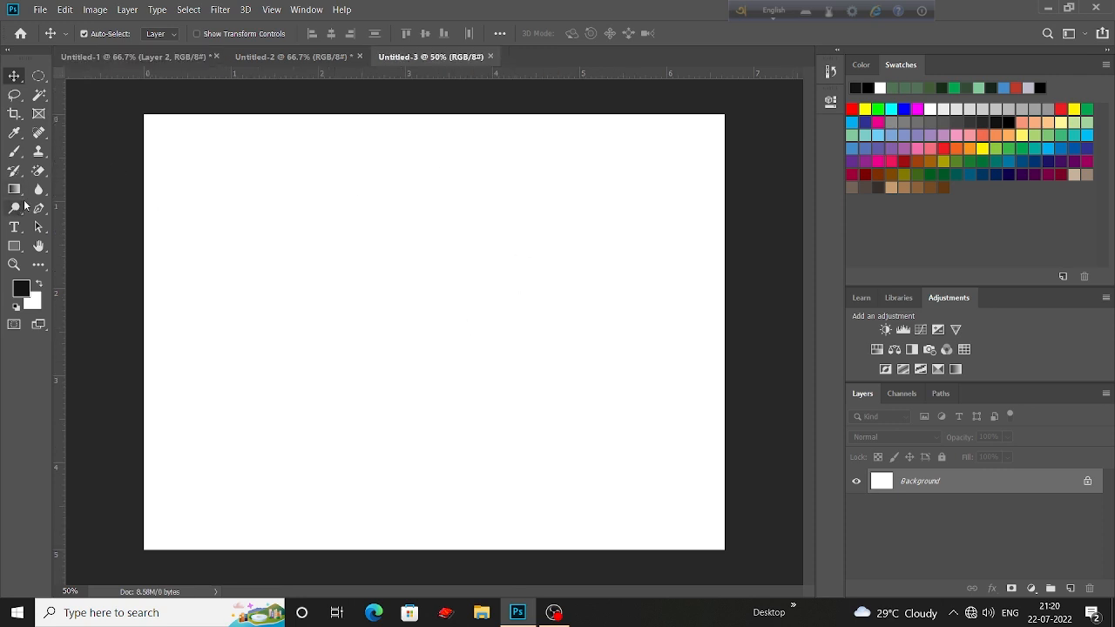
- Add the text GOLD in Perpetua Titling MT Bold, 150 pt, colour ffc000, and position it across the middle of the canvas
left_click(14, 226)
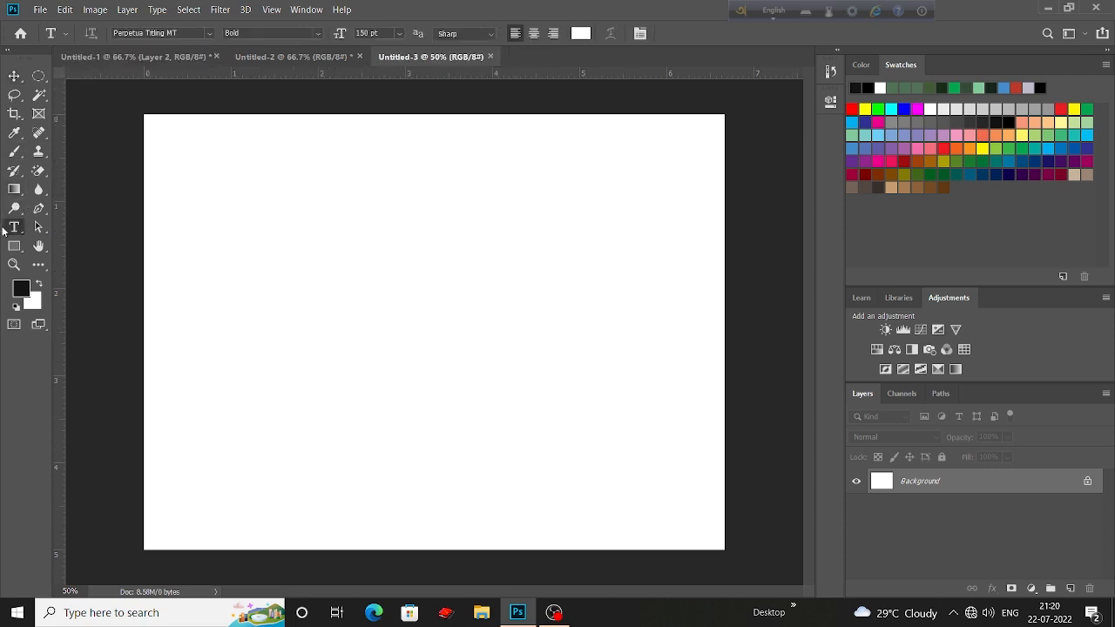
left_click(308, 237)
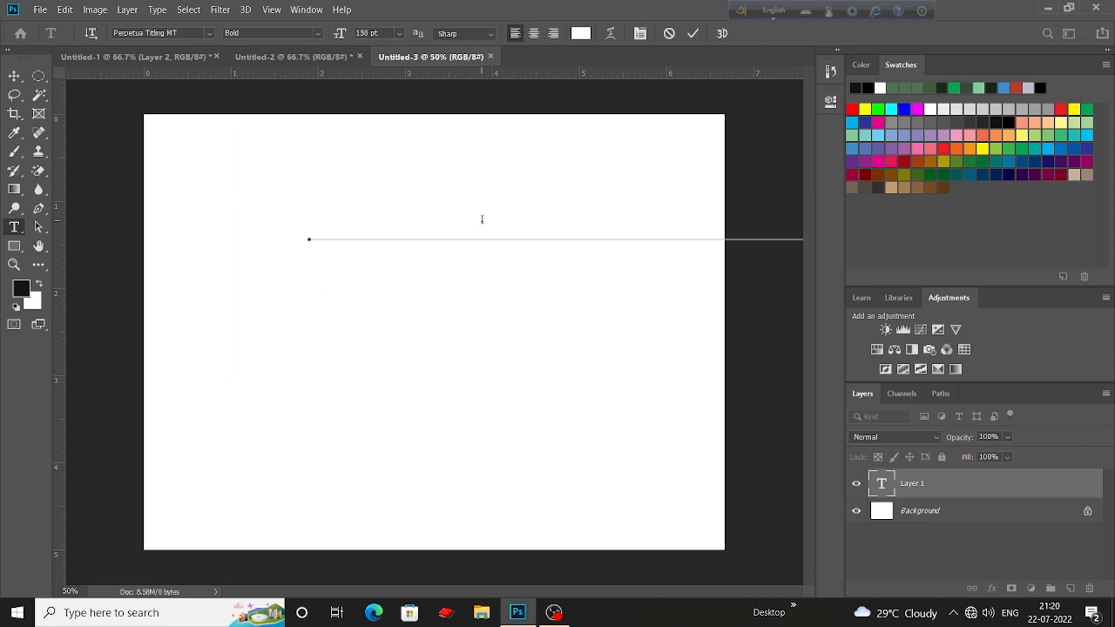
key("ctrl+a")
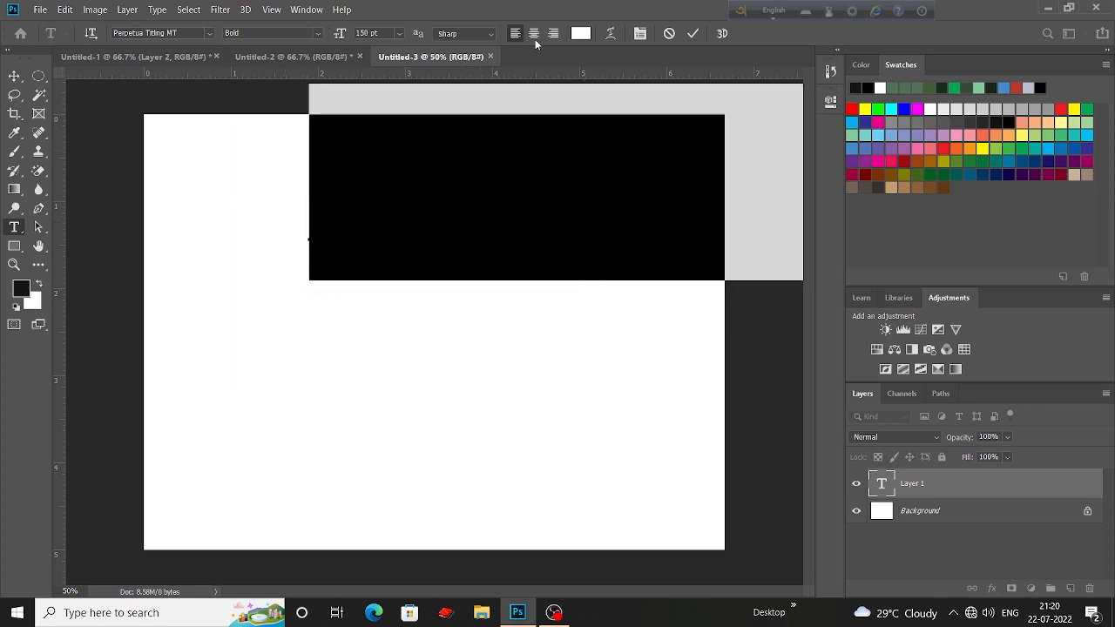
left_click(583, 34)
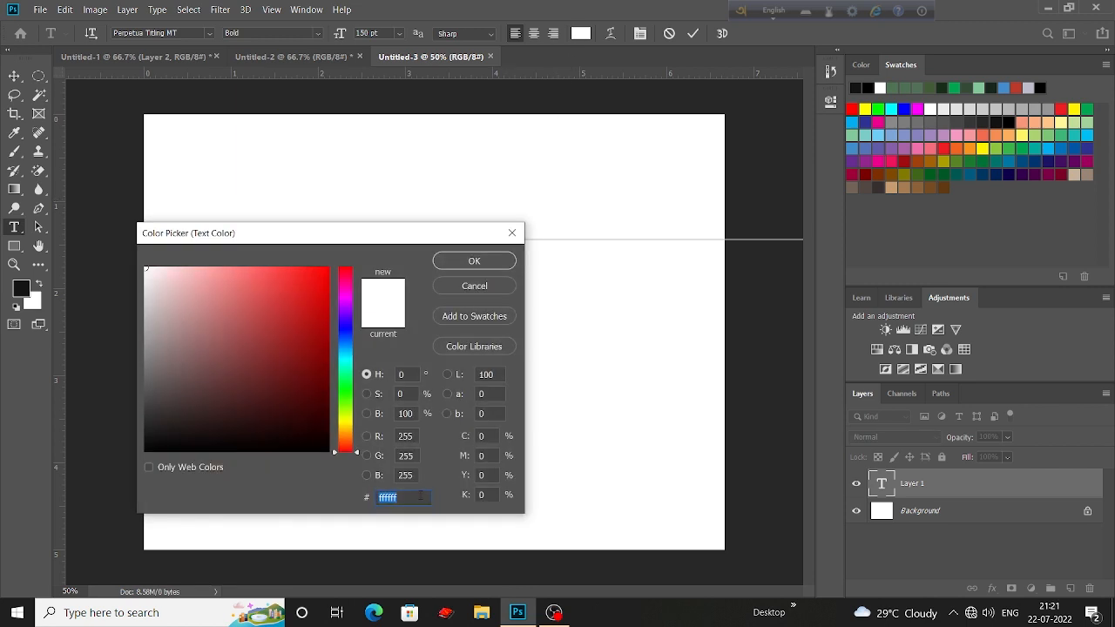
type("ffc000")
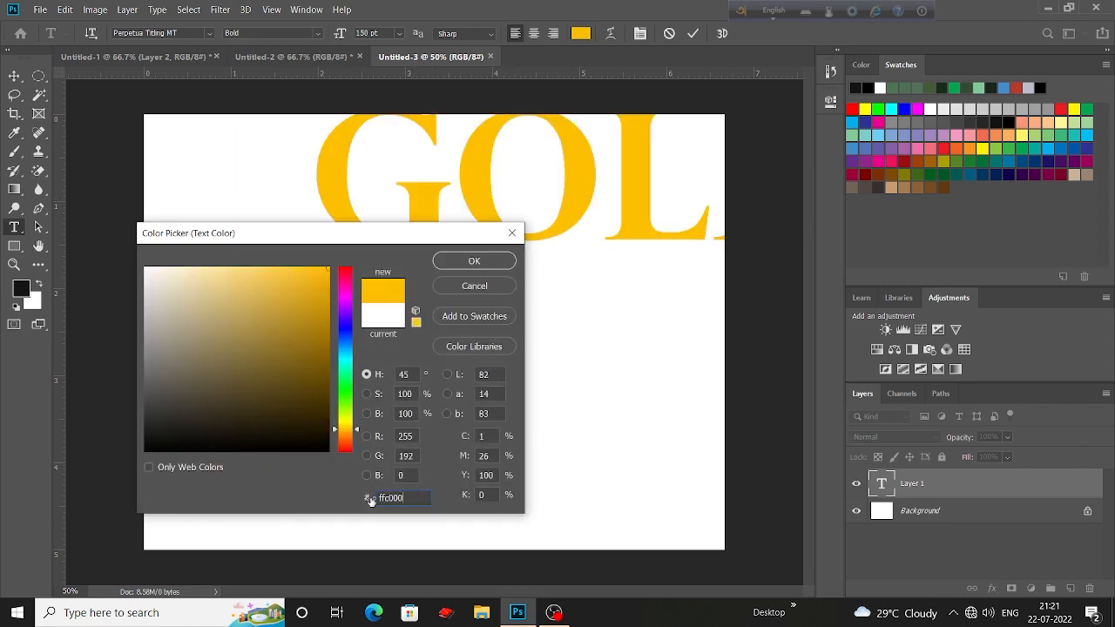
left_click(474, 261)
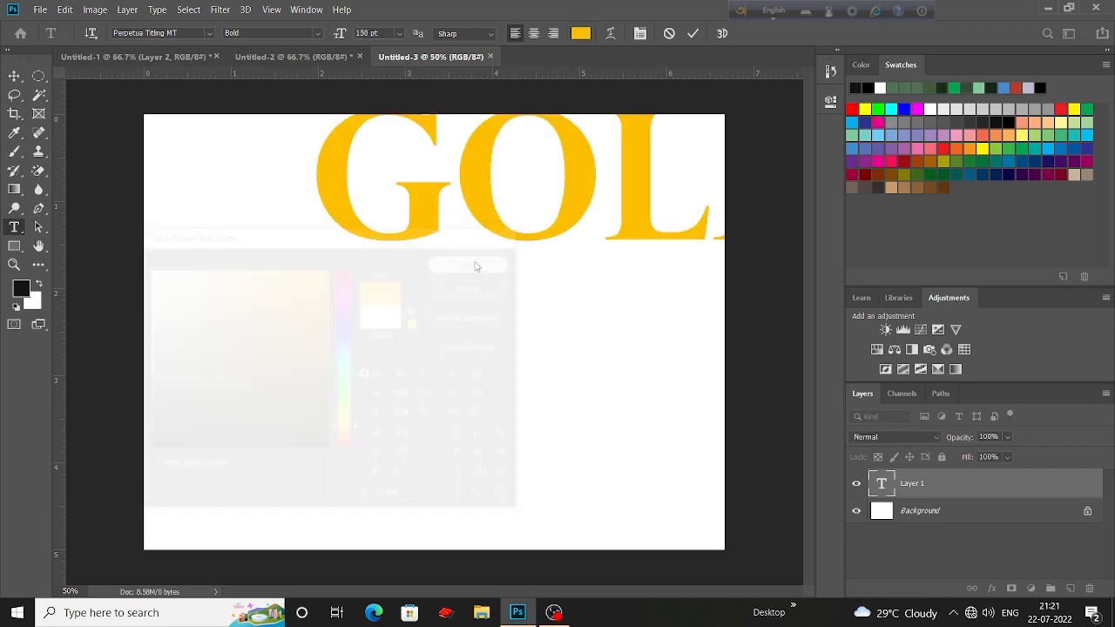
left_click(14, 75)
left_click_drag(422, 213, 270, 357)
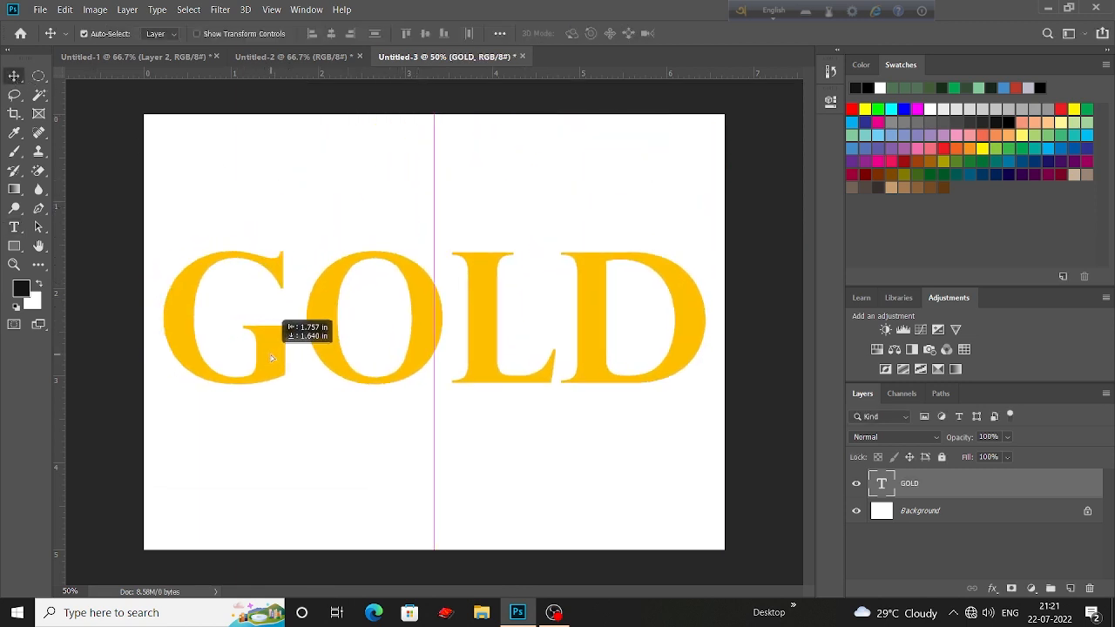
- Unlock the Background layer to fill it with the near-black foreground colour, and lock it again
left_click(1021, 526)
left_click(1087, 511)
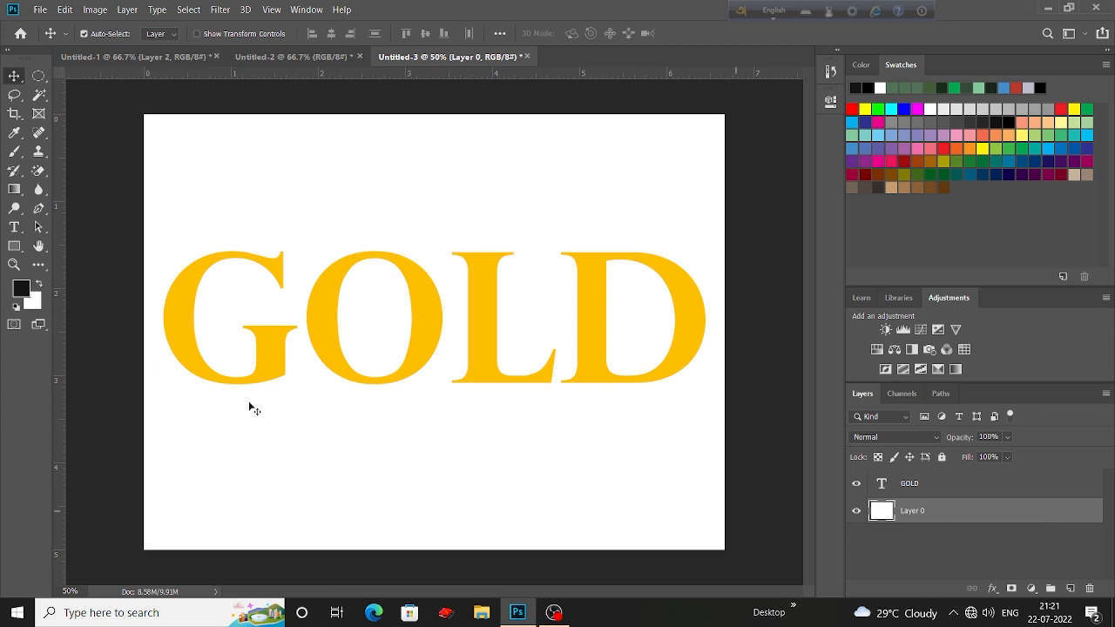
key("alt+BackSpace")
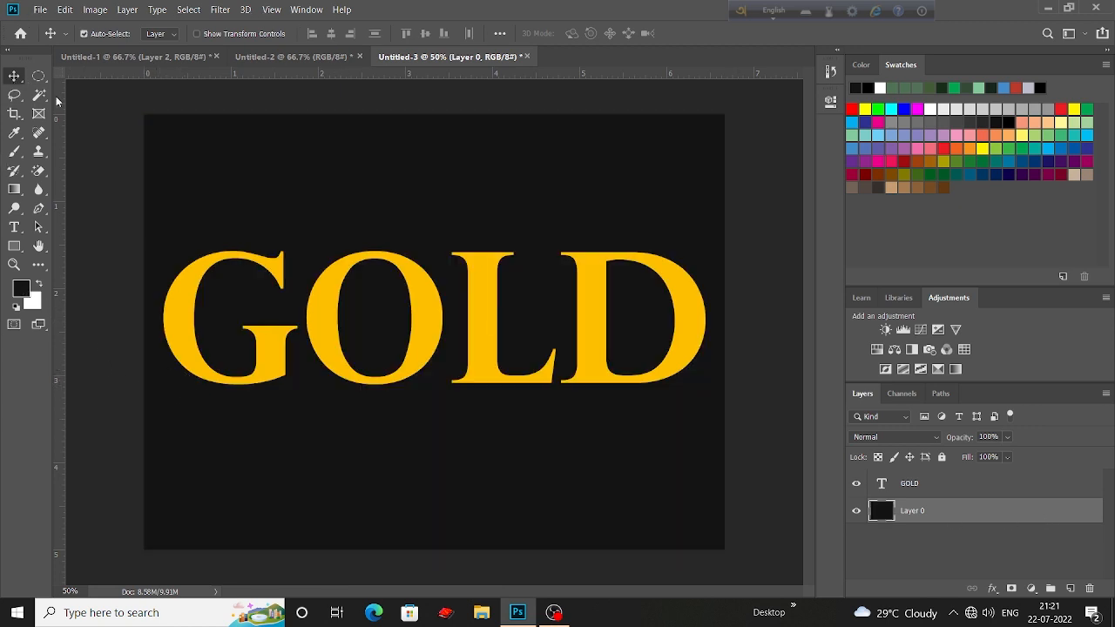
left_click(941, 457)
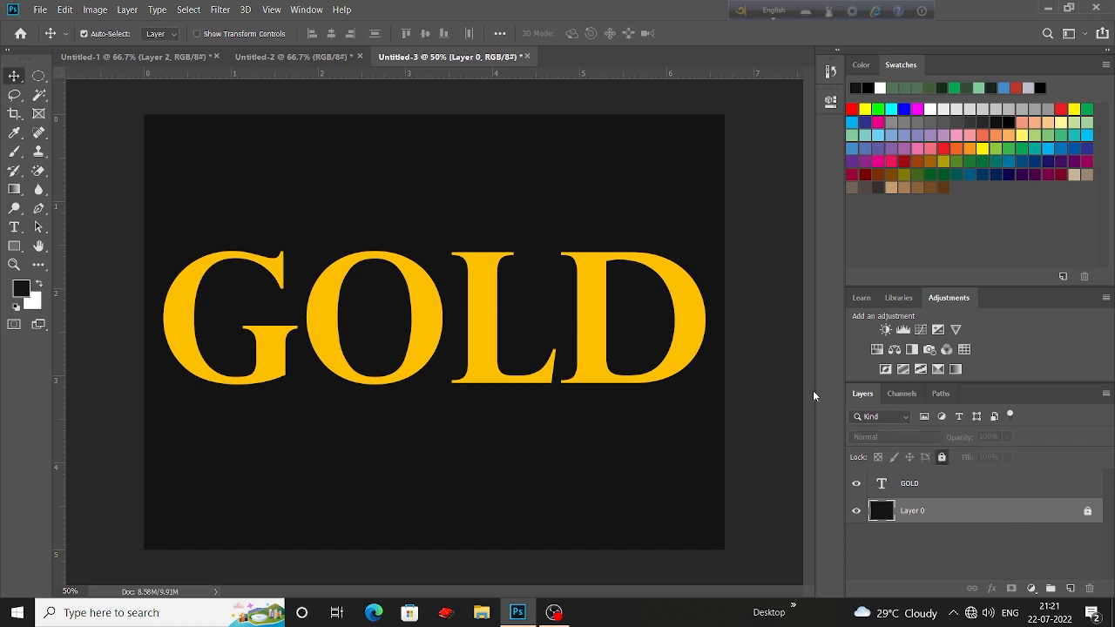
- Open the blending options of the GOLD text layer and enable Bevel & Emboss
left_click(656, 339)
left_click(681, 346)
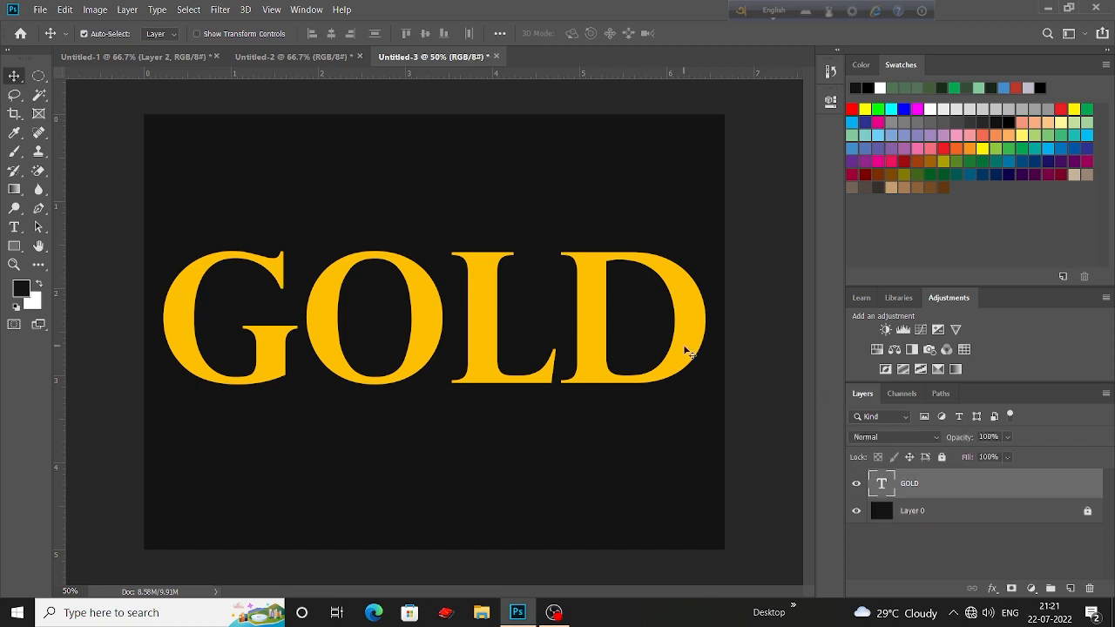
left_click(994, 589)
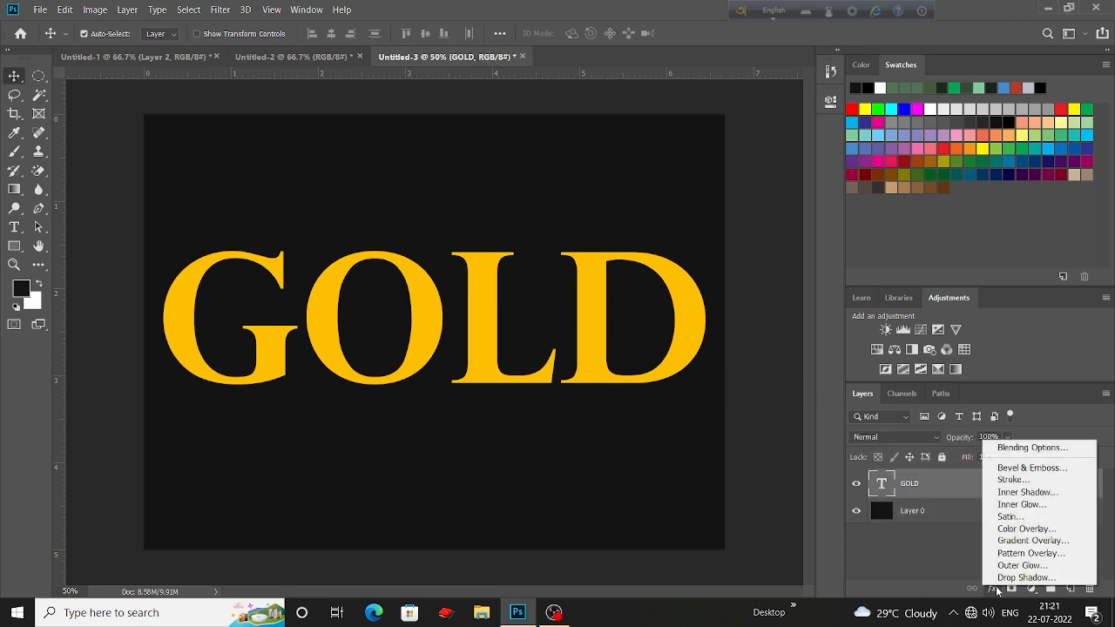
left_click(1020, 449)
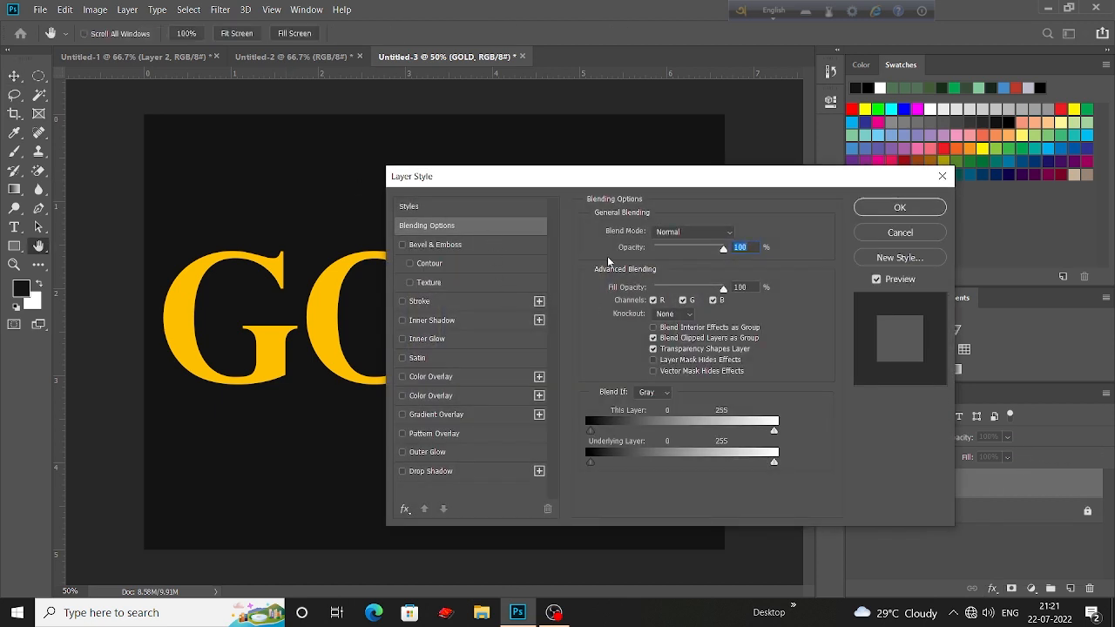
left_click(402, 245)
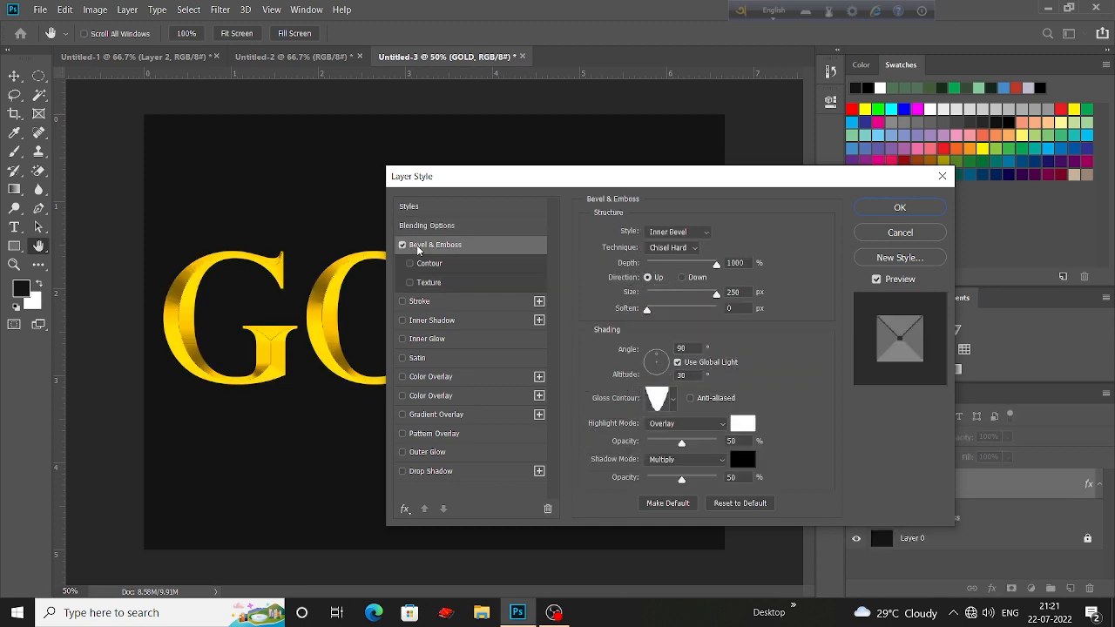
- Set the bevel structure to Inner Bevel with the Chisel Hard technique, 1000% depth and 250 px size
left_click_drag(487, 179, 468, 355)
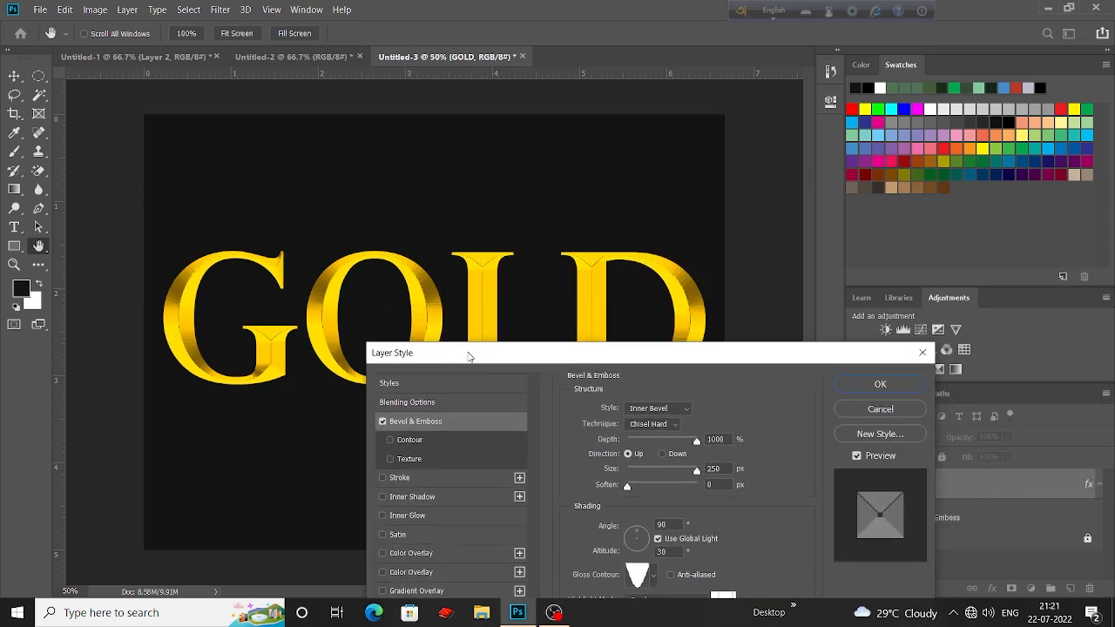
left_click_drag(694, 442, 812, 439)
left_click(699, 473)
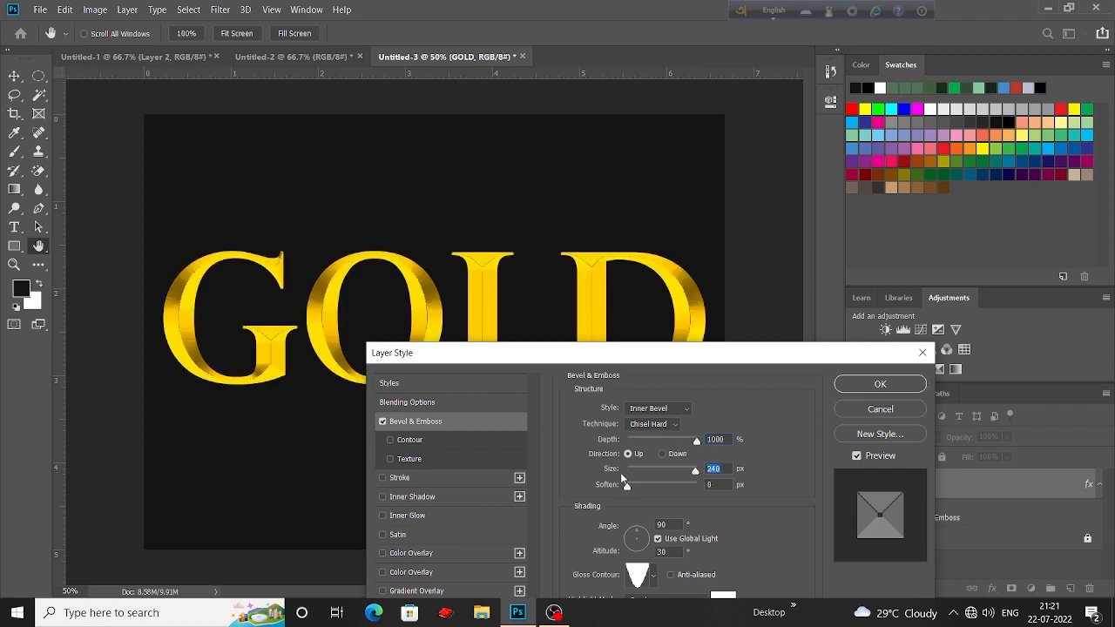
left_click_drag(621, 363, 764, 198)
left_click(826, 249)
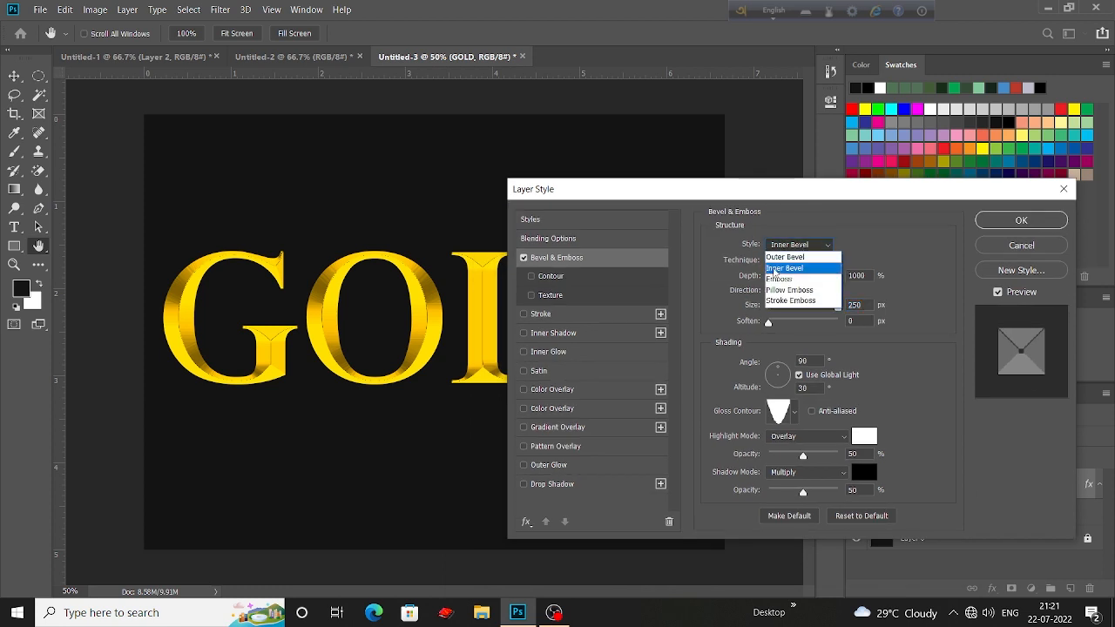
left_click(845, 229)
left_click(804, 260)
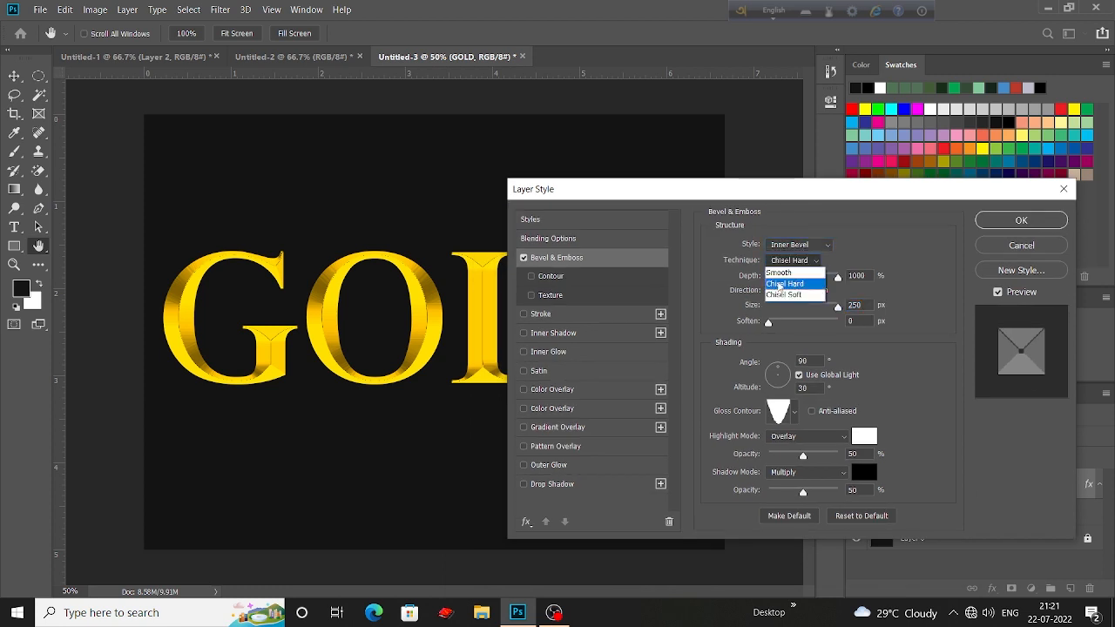
left_click(780, 285)
left_click_drag(757, 193, 761, 75)
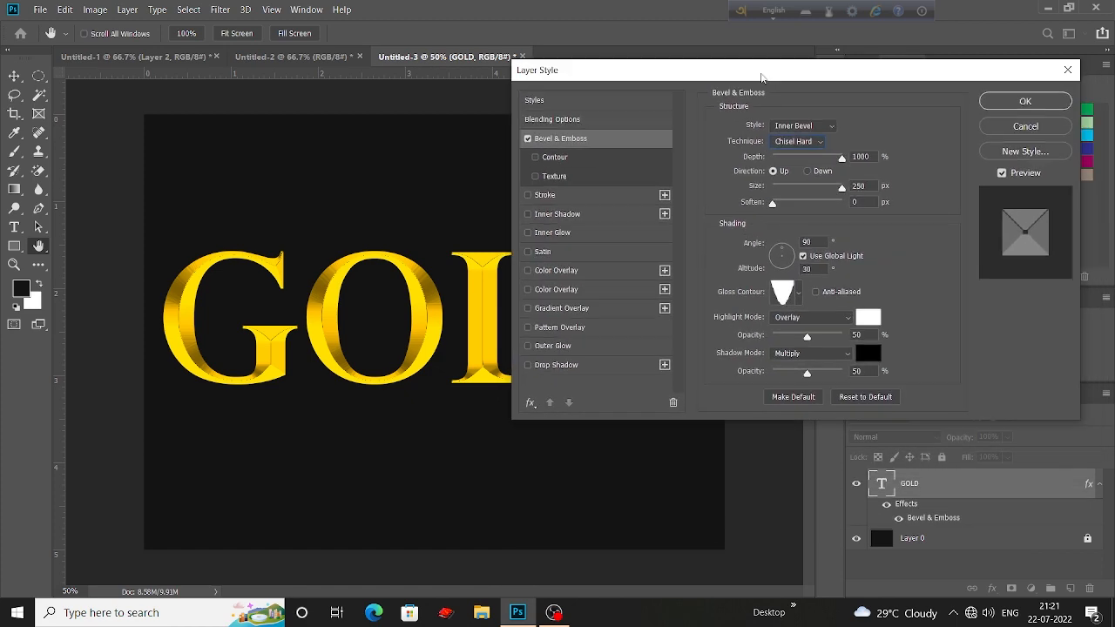
- Set the bevel's highlight mode to Overlay at 73% opacity and keep the shadow mode on Multiply
left_click(812, 318)
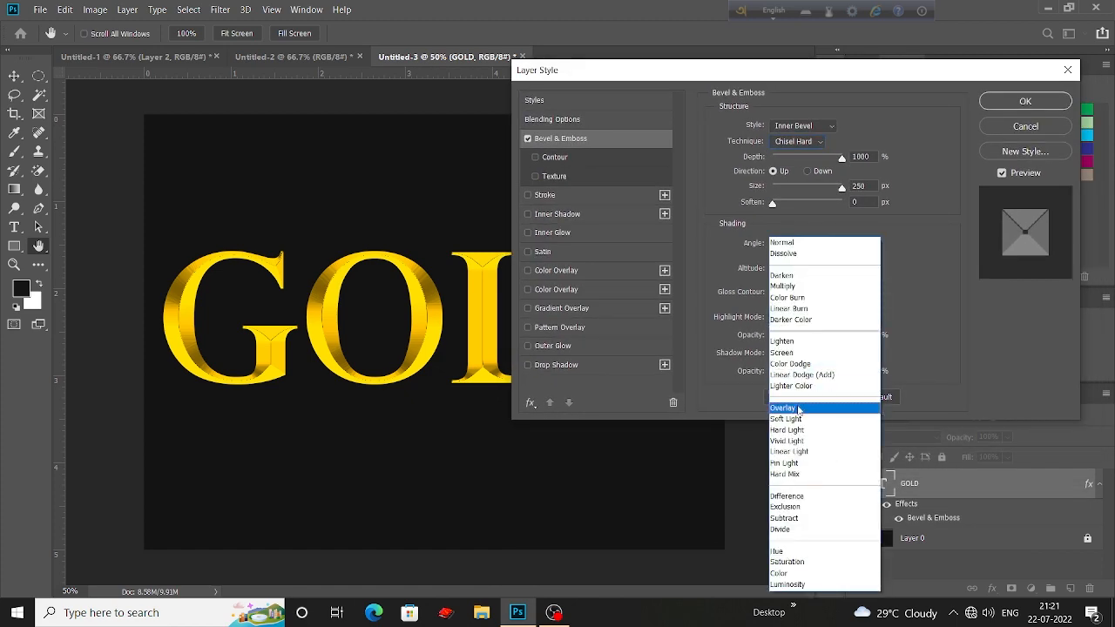
left_click(792, 411)
left_click_drag(806, 338, 814, 336)
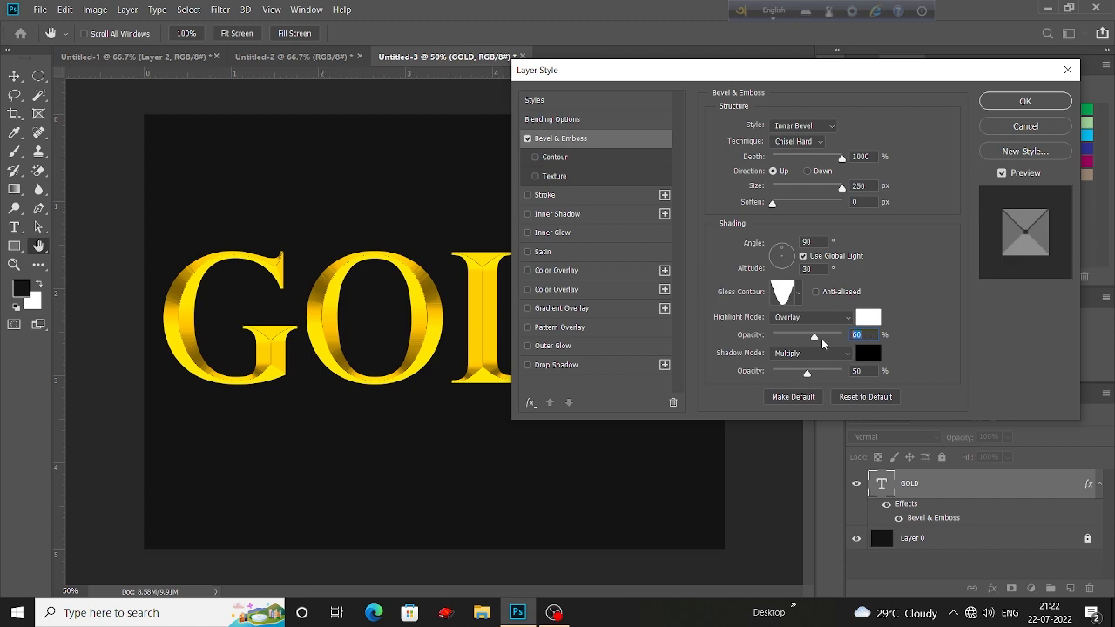
left_click_drag(717, 74, 852, 147)
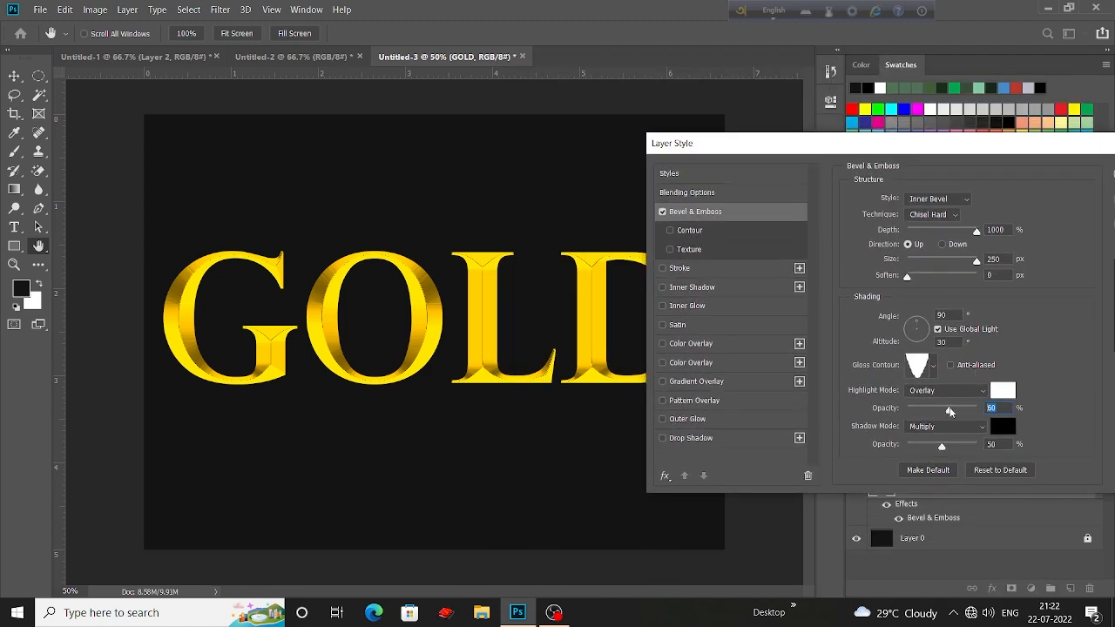
left_click_drag(963, 416, 957, 416)
left_click_drag(872, 153, 684, 158)
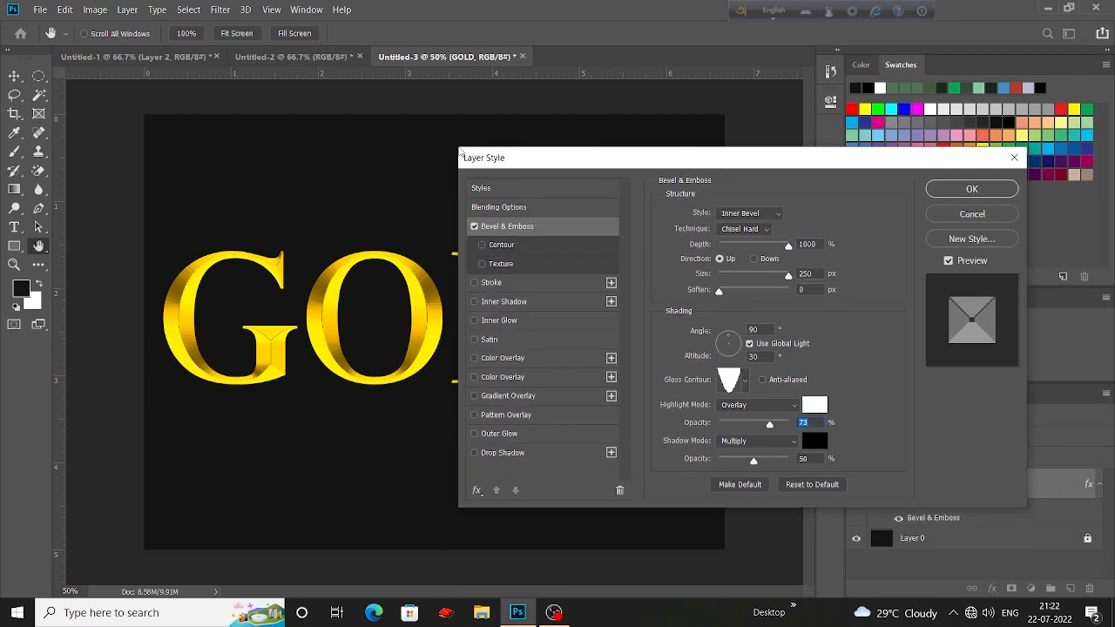
left_click_drag(462, 153, 518, 118)
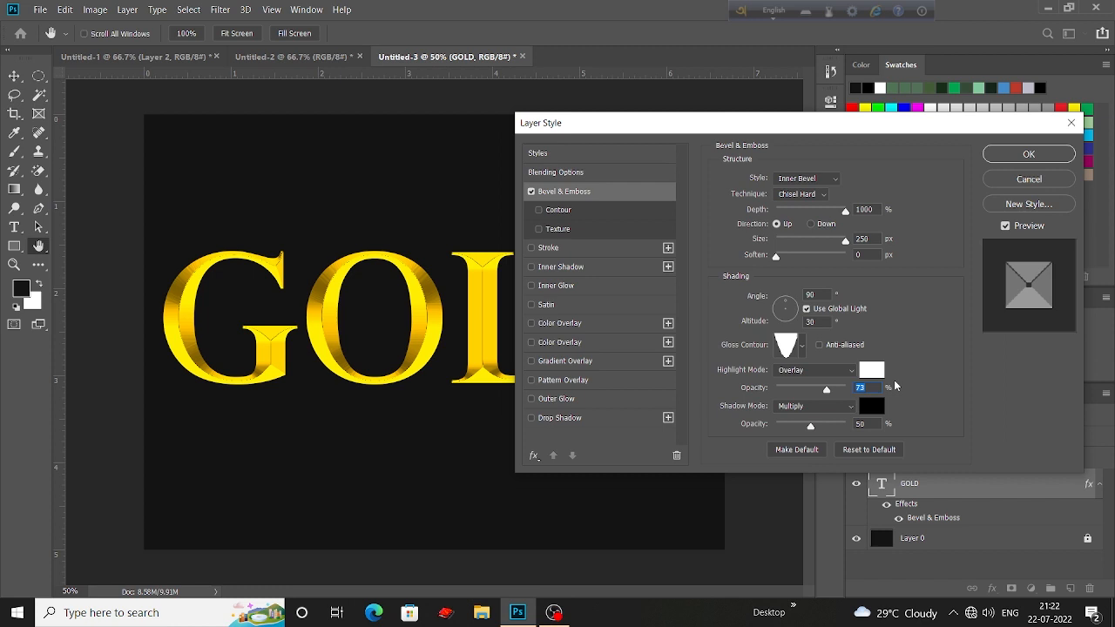
left_click(817, 407)
left_click(823, 281)
- Enable Inner Glow on the GOLD text with the glow colour 595000
left_click(532, 286)
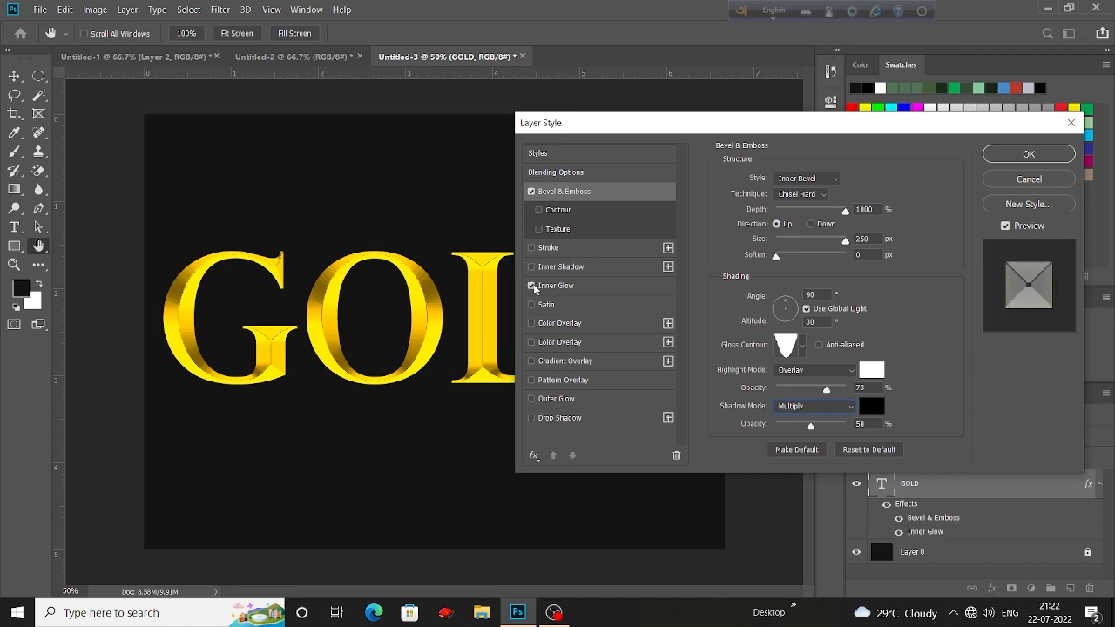
left_click(590, 285)
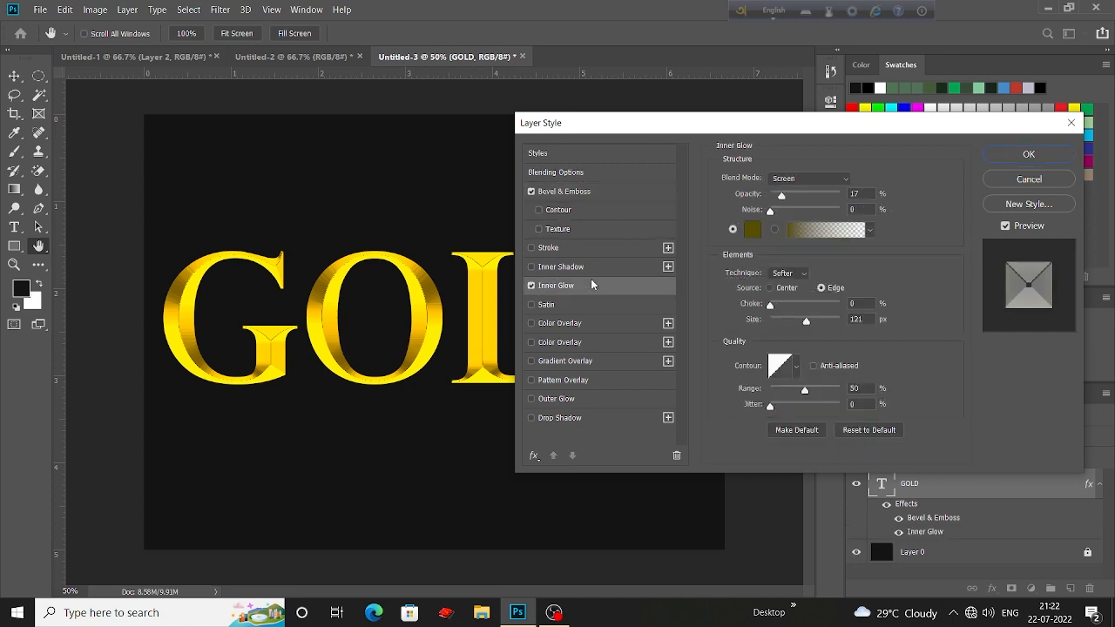
left_click_drag(719, 118, 873, 144)
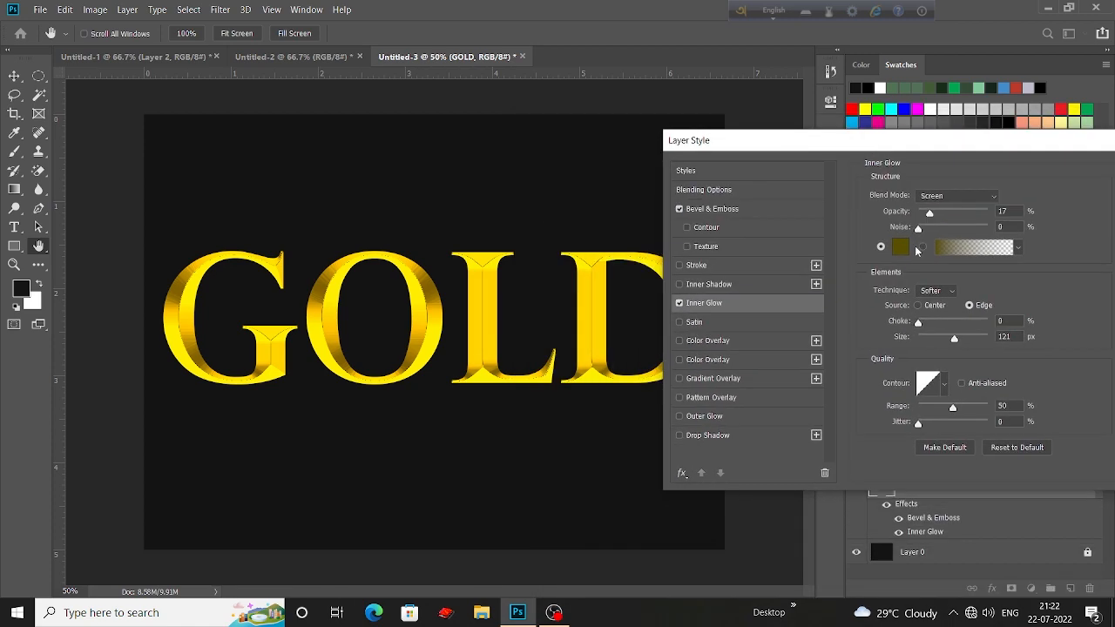
left_click(901, 250)
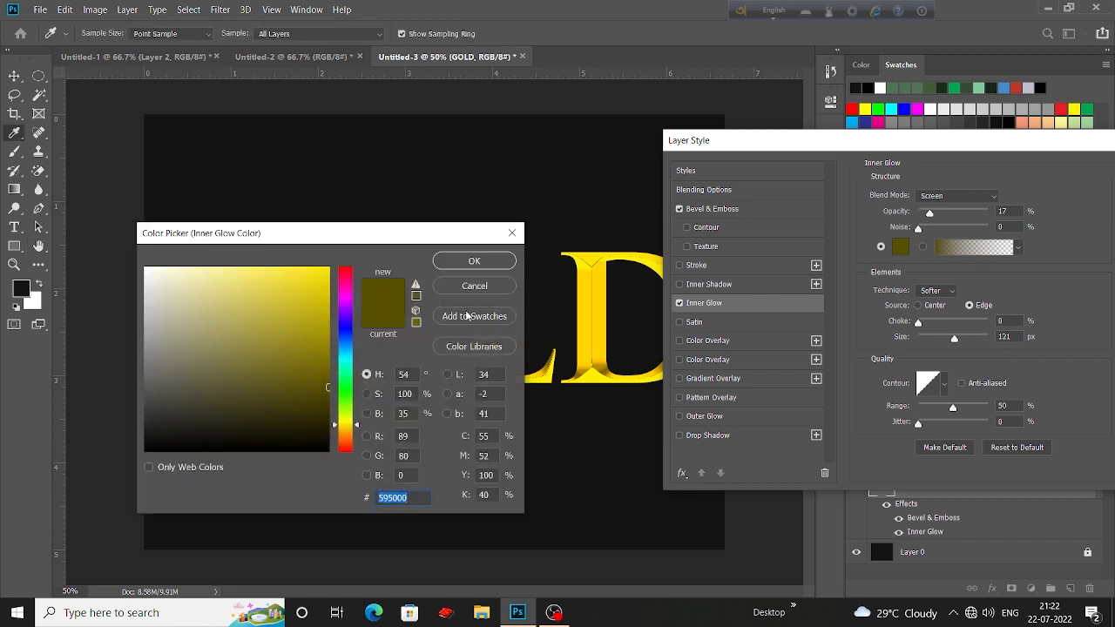
left_click(475, 263)
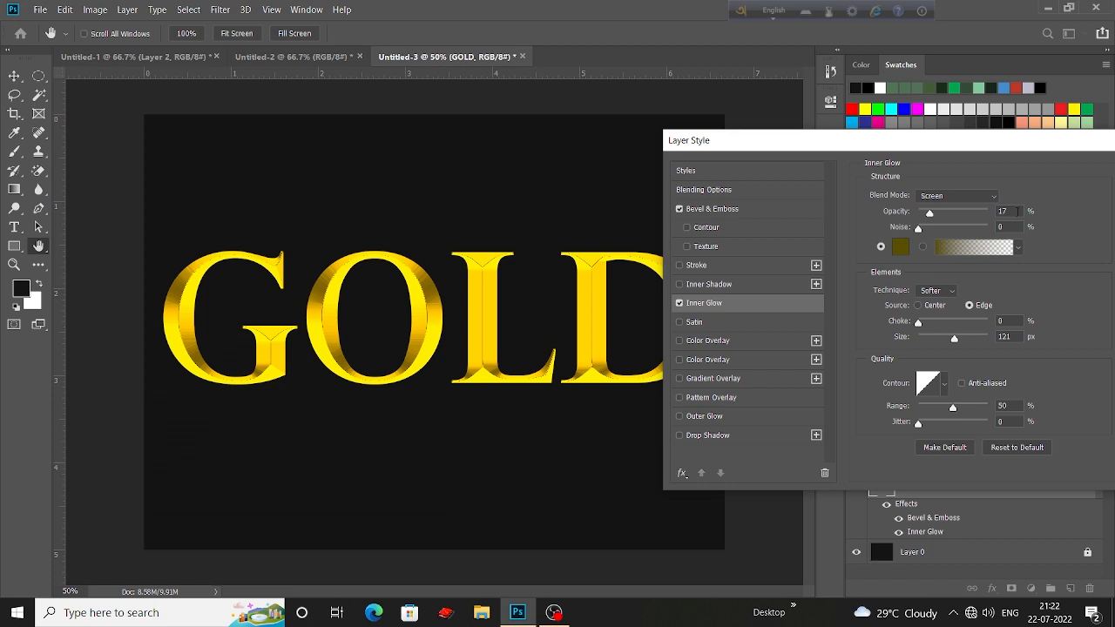
- Set the inner glow's opacity to 100%, choose the single-peak contour, and set the choke to 22%
left_click_drag(929, 214, 987, 214)
left_click(945, 392)
left_click(877, 420)
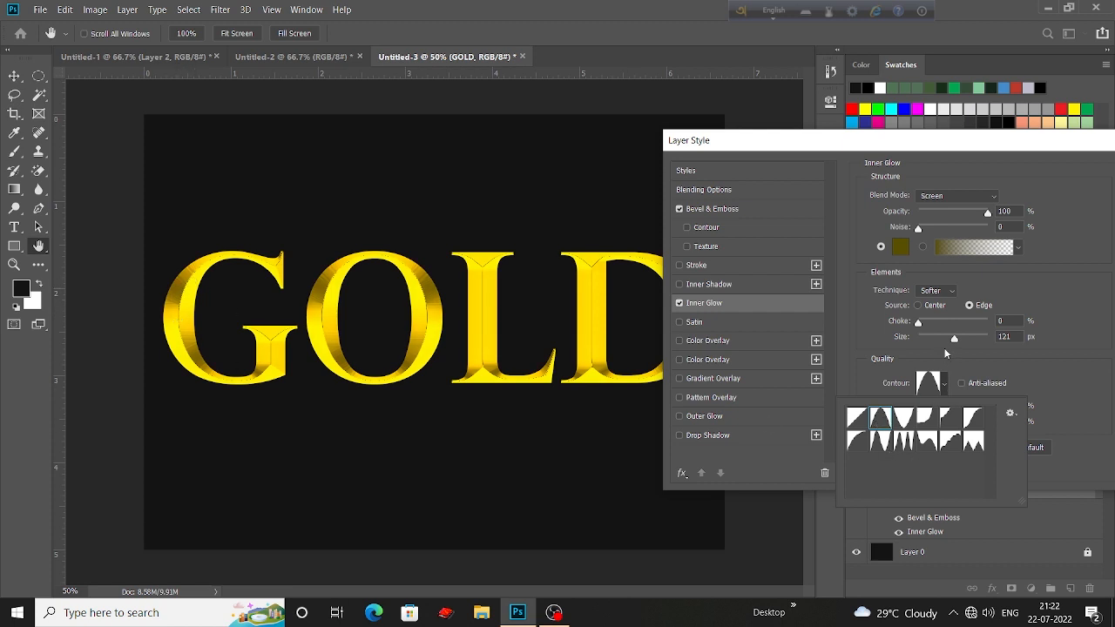
left_click(920, 323)
mouse_move(918, 322)
left_mouse_down()
mouse_move(982, 329)
mouse_move(933, 323)
left_mouse_up()
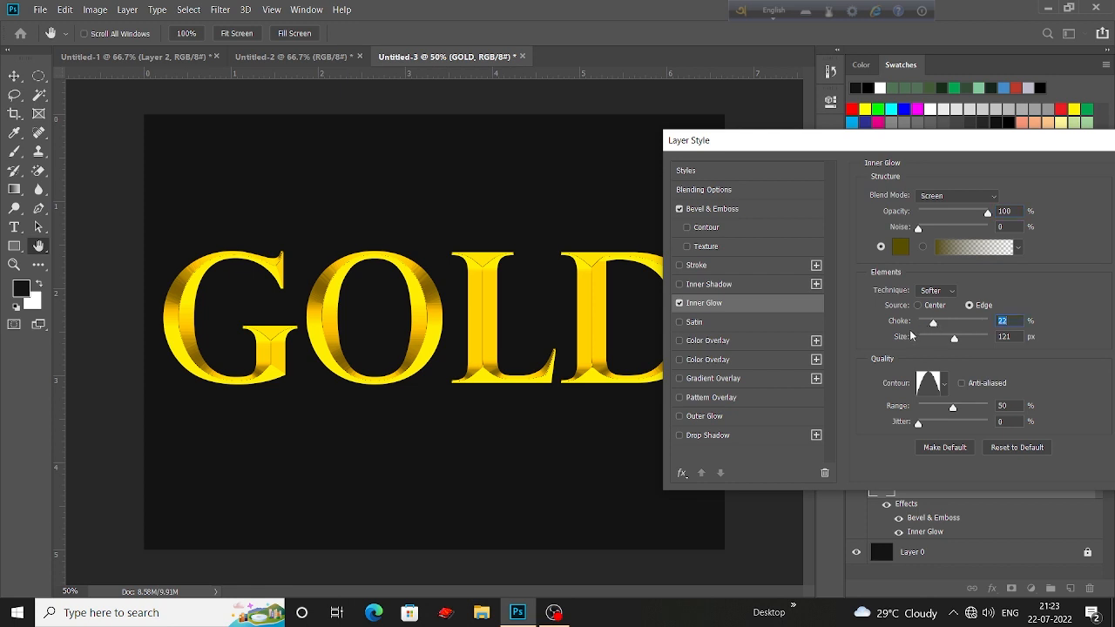
- Enable the first Color Overlay on the GOLD text and set it to Multiply at 25% opacity
left_click(680, 341)
left_click_drag(777, 150, 753, 132)
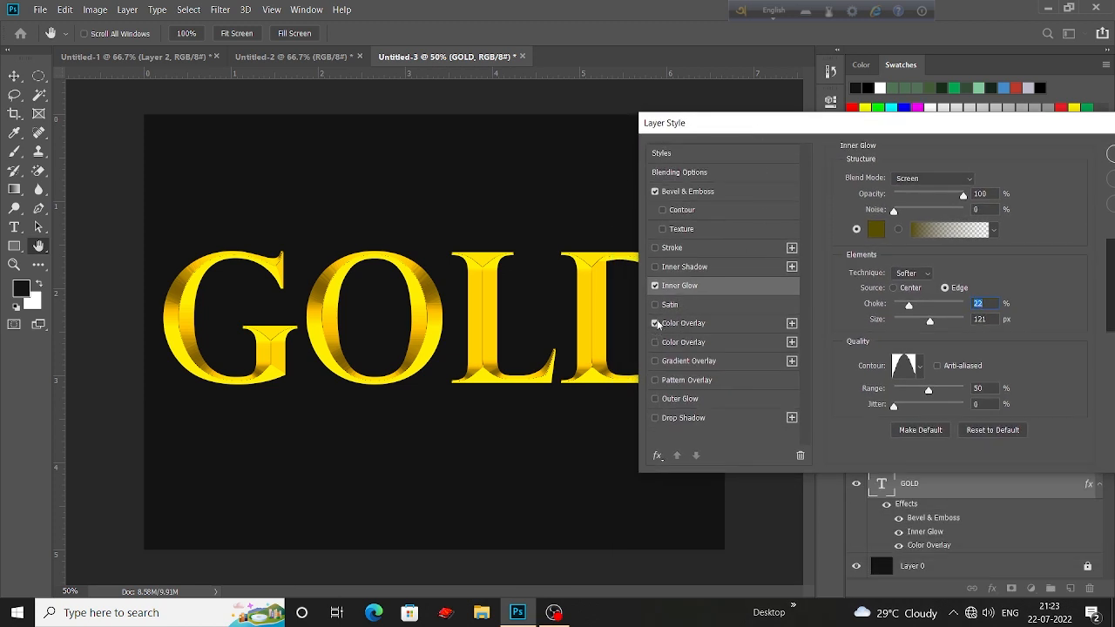
left_click(683, 323)
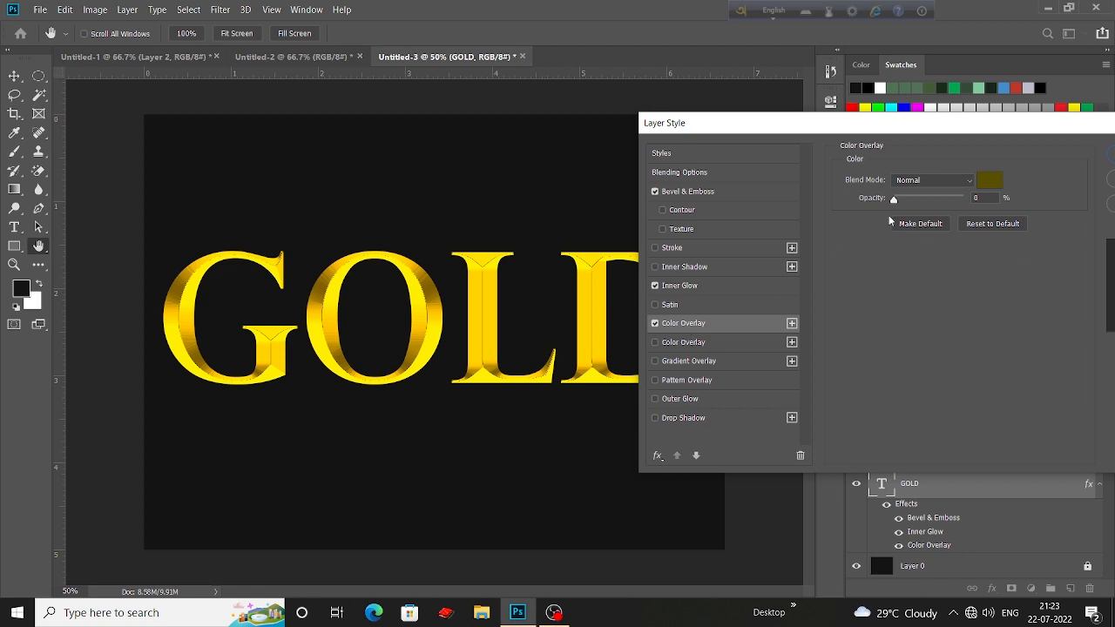
left_click_drag(939, 210, 917, 220)
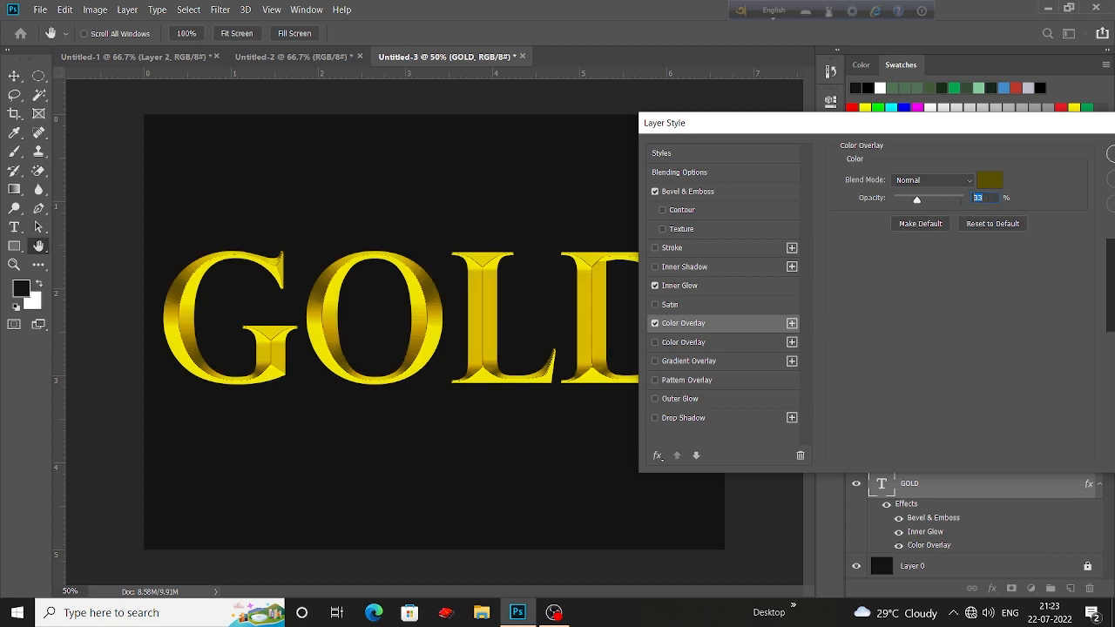
type("30")
left_click_drag(801, 124, 676, 156)
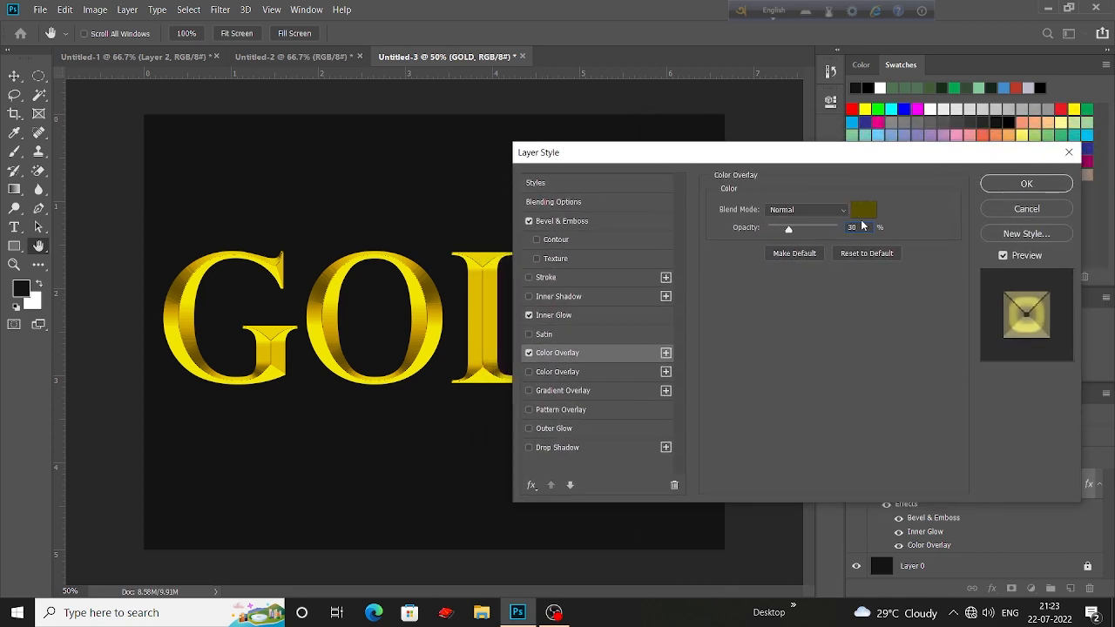
type("25")
left_click(807, 211)
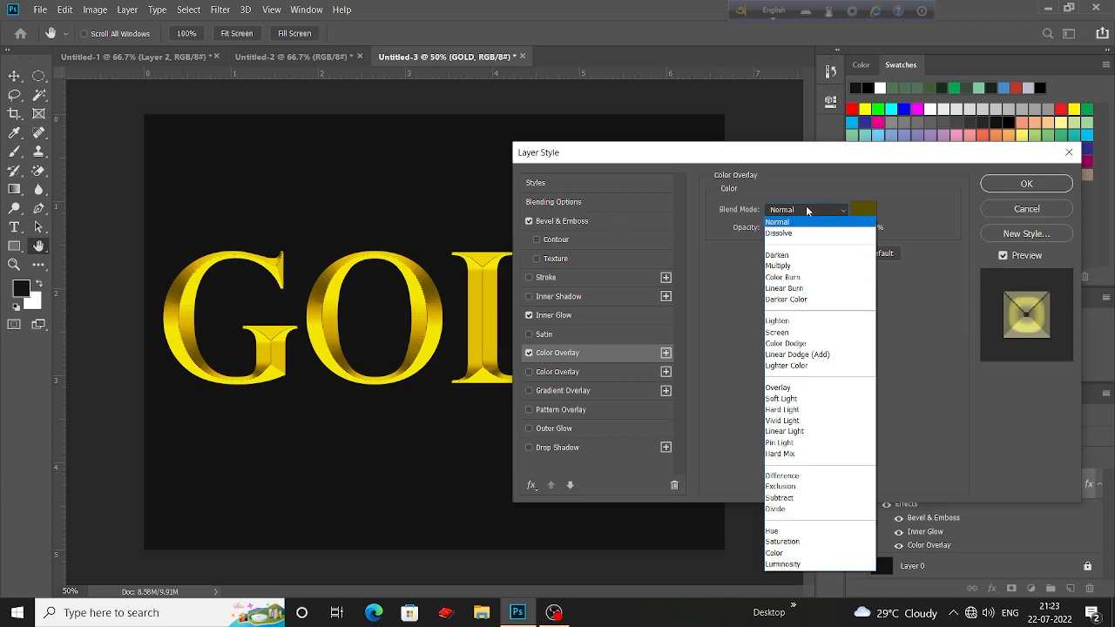
left_click(800, 265)
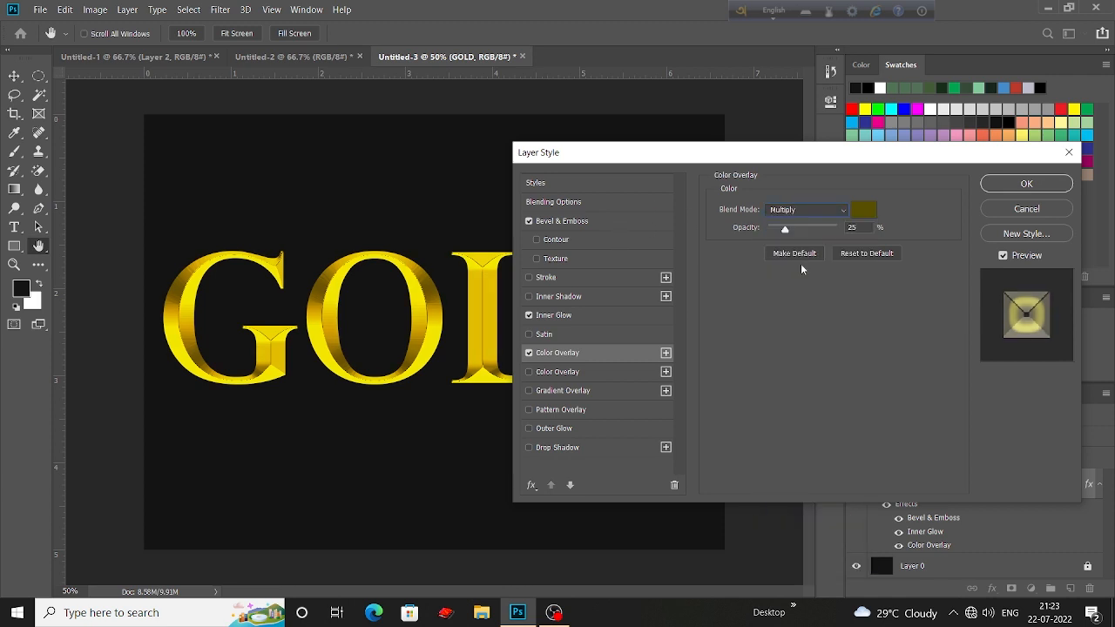
- Try out the second Color Overlay and turn it back off, setting the first overlay's opacity to 0%
left_click_drag(695, 155, 761, 88)
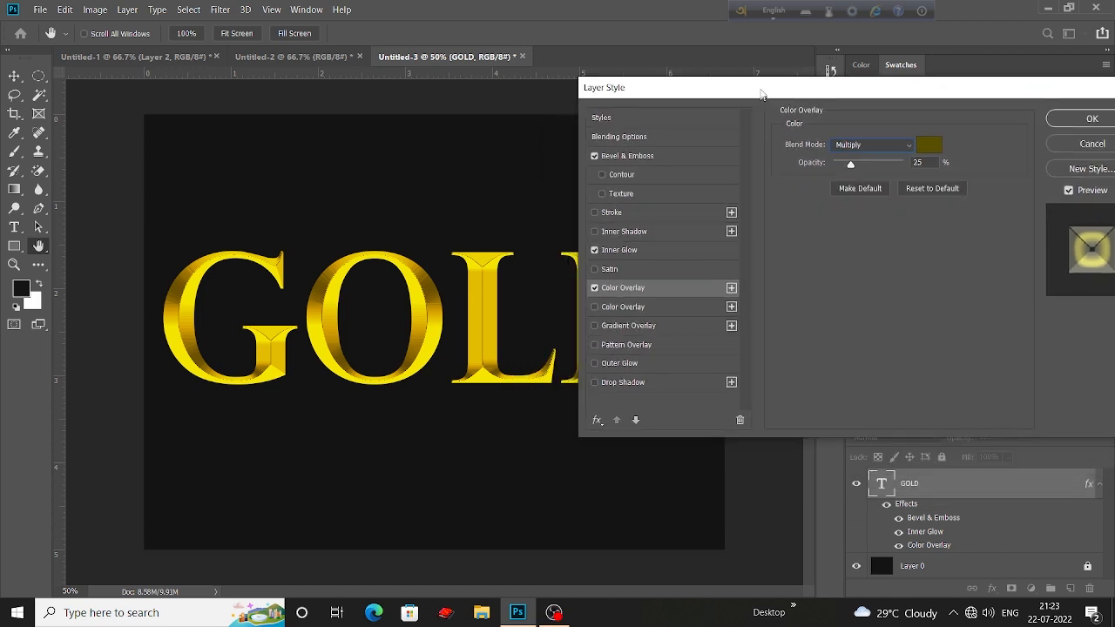
left_click(596, 305)
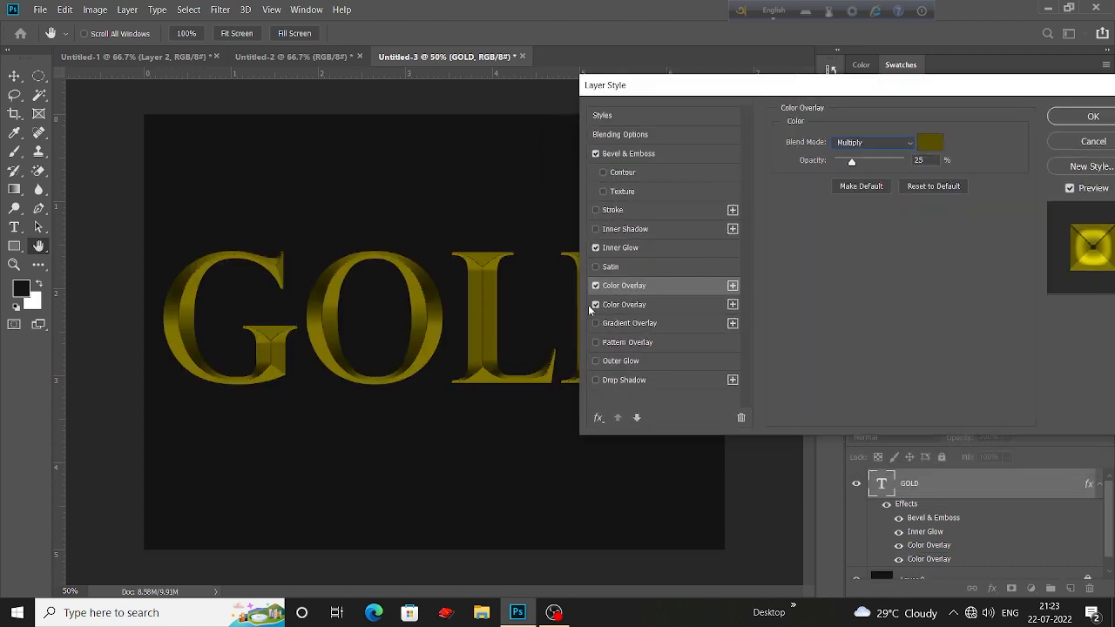
left_click(853, 163)
left_click_drag(897, 165, 716, 166)
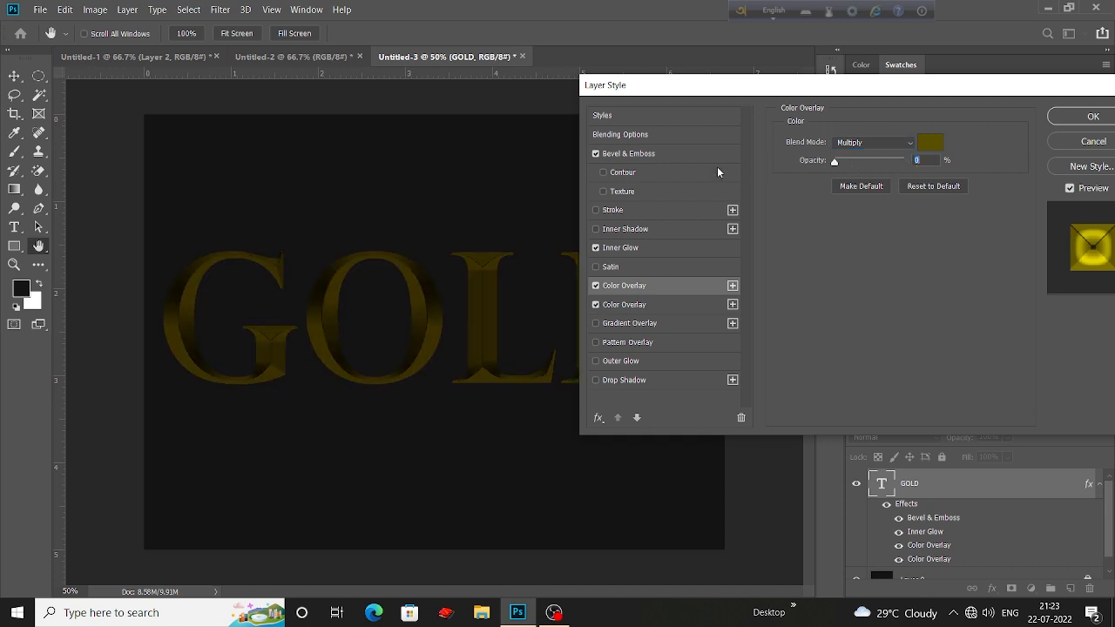
left_click(597, 305)
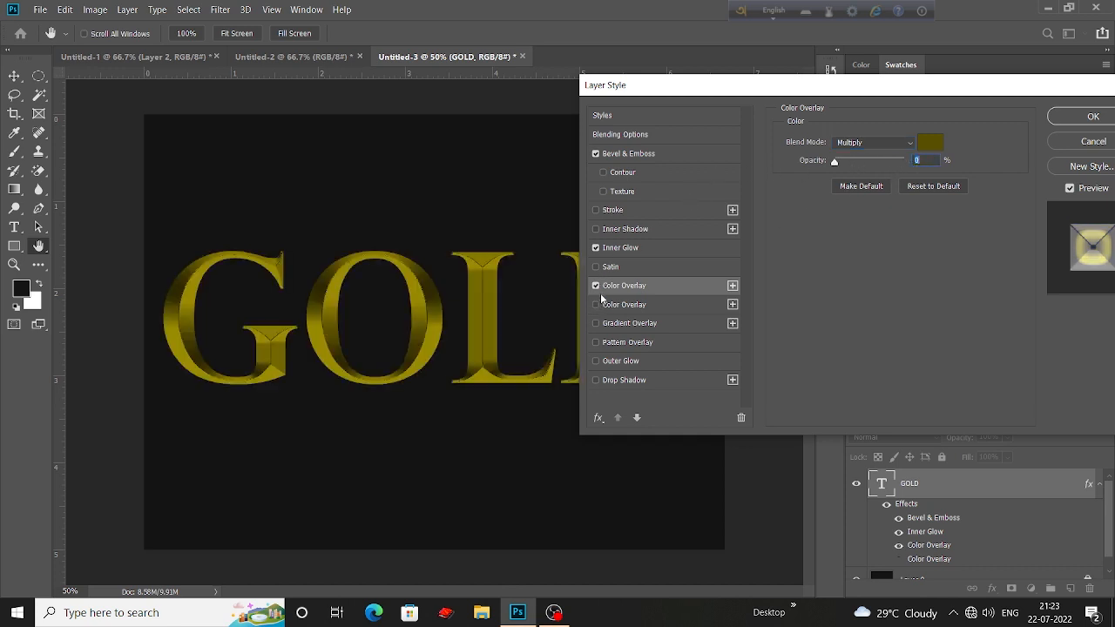
- Enable Drop Shadow on the GOLD text with 33% opacity and 0% noise
left_click(596, 380)
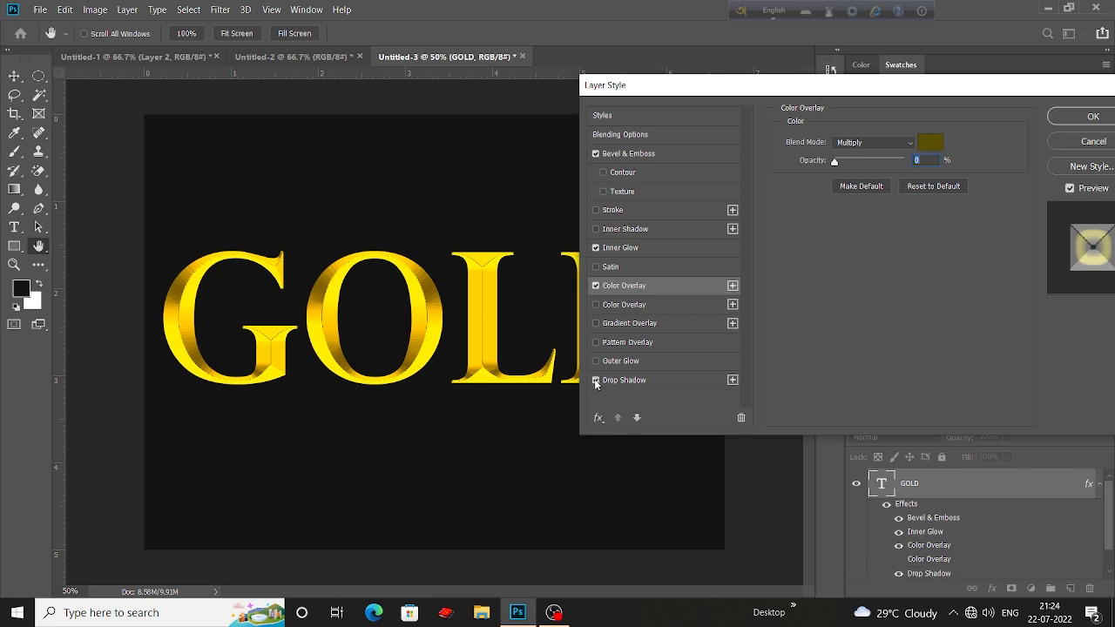
left_click(643, 377)
left_click_drag(834, 163, 858, 164)
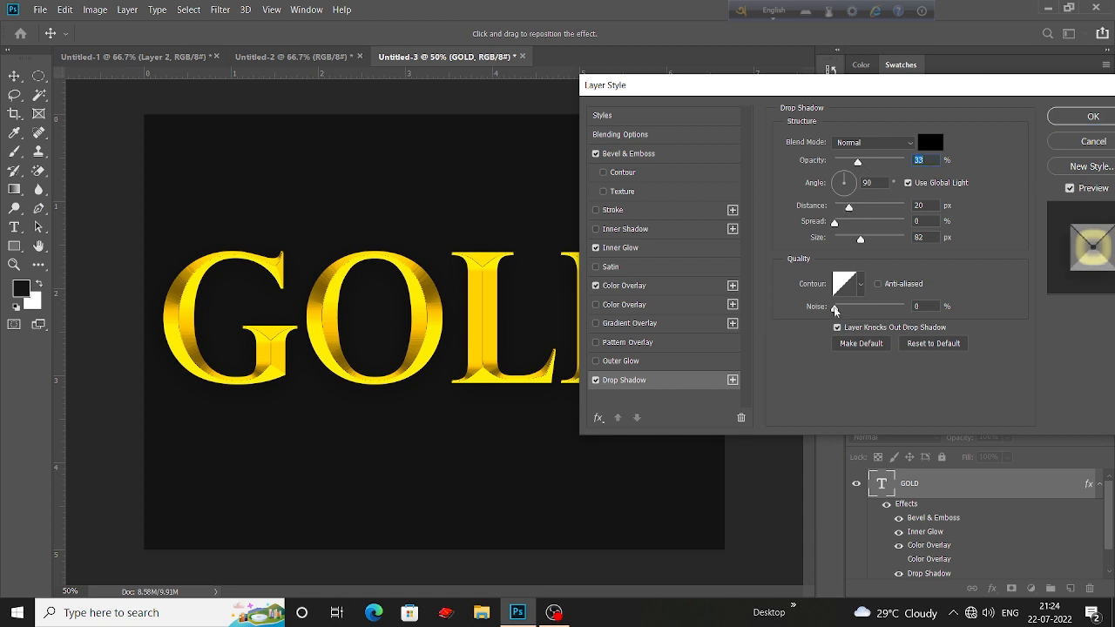
mouse_move(834, 310)
left_mouse_down()
mouse_move(845, 310)
mouse_move(834, 310)
left_mouse_up()
- Change the drop shadow's colour to the golden yellow sampled from the letter O, with hue 45° and 100% saturation and brightness
left_click(930, 142)
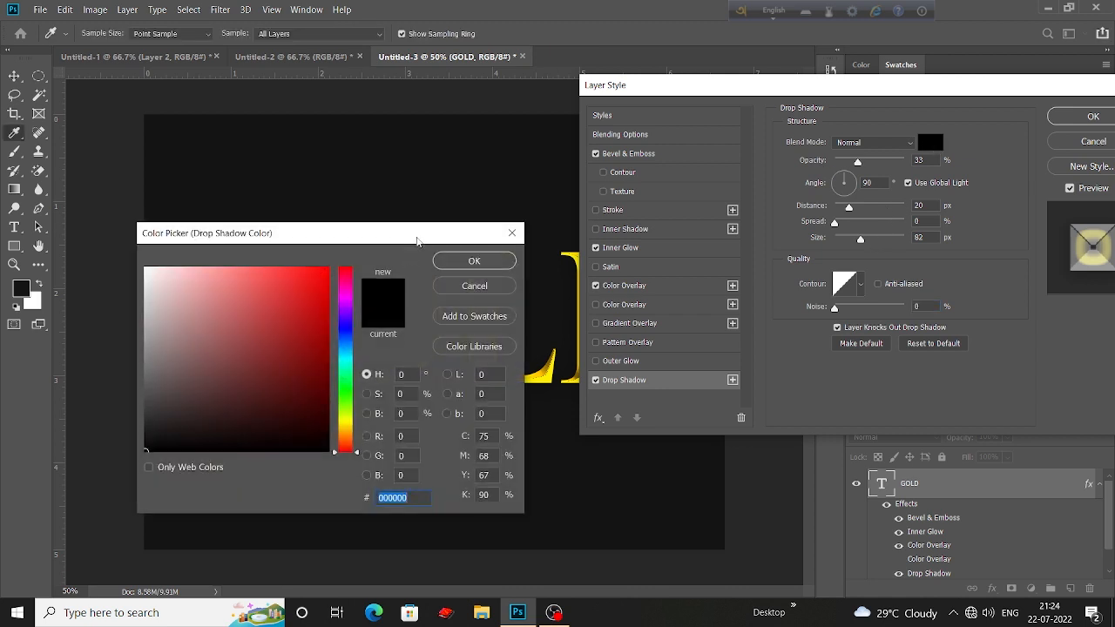
left_click_drag(416, 241, 573, 386)
left_click(430, 300)
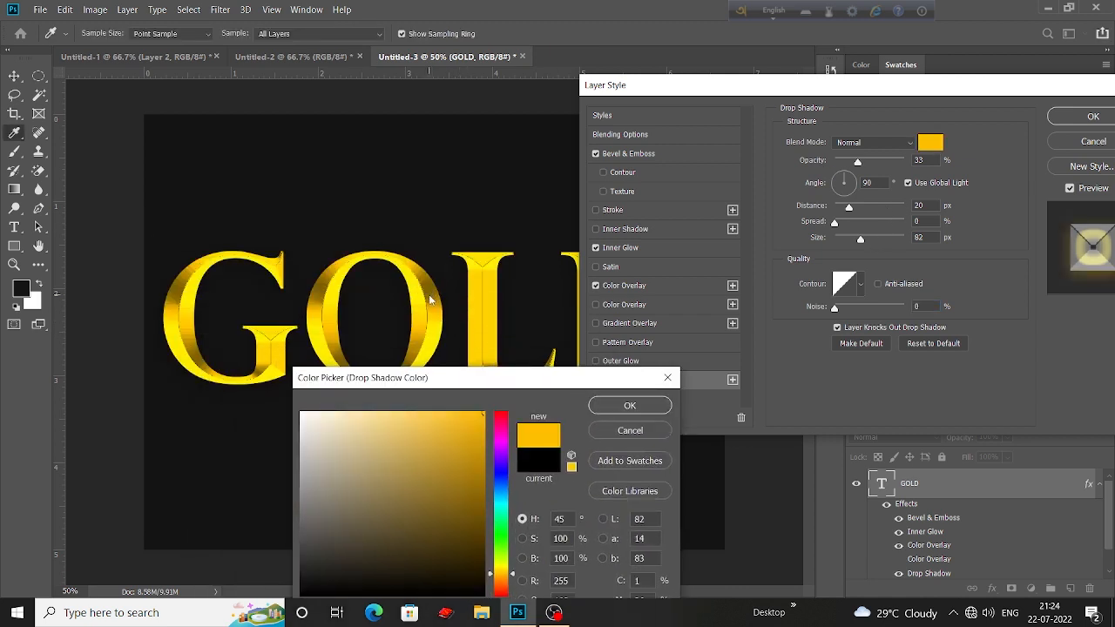
left_click(625, 406)
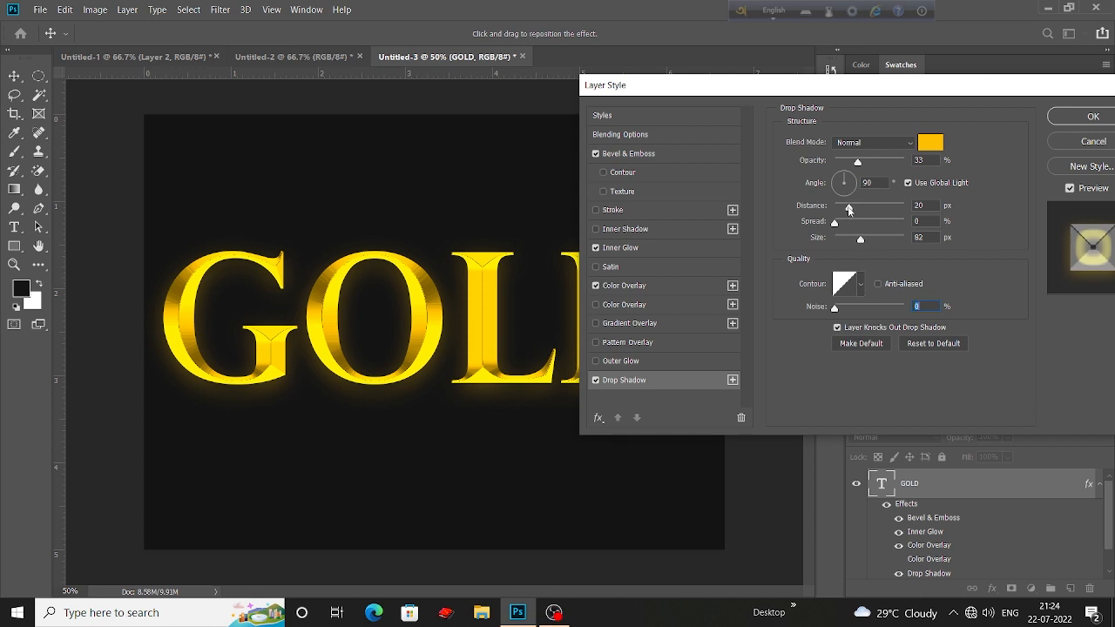
- Set the drop shadow's distance to 14 px, angle to 120°, size to 49 px and opacity to 11%
left_click_drag(849, 209, 862, 210)
left_click_drag(849, 208, 835, 178)
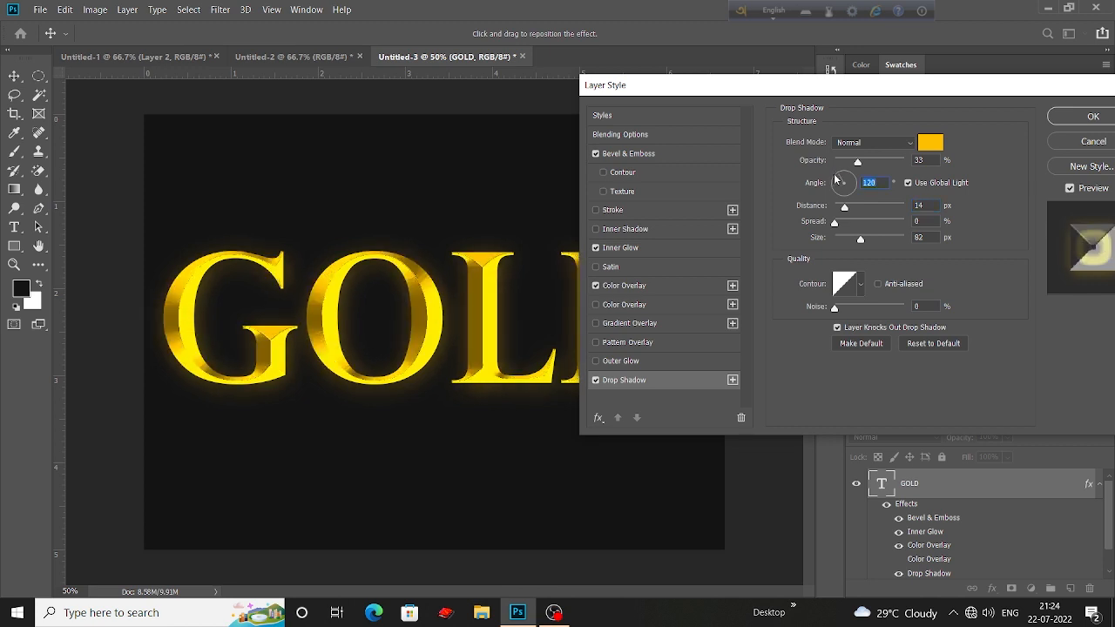
left_click_drag(860, 239, 850, 242)
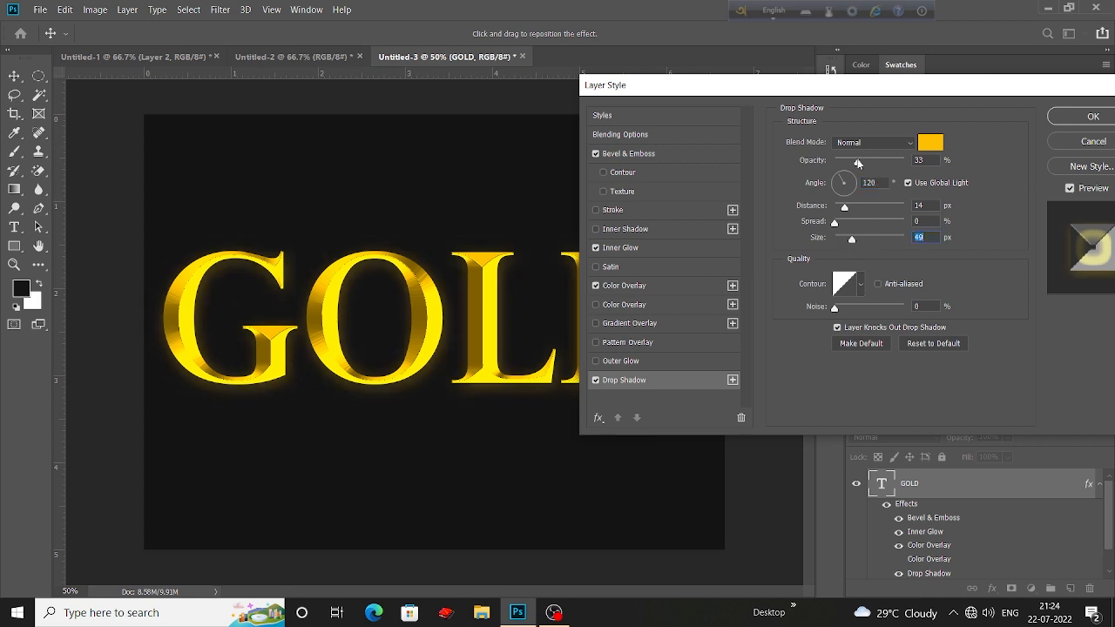
left_click_drag(858, 164, 841, 163)
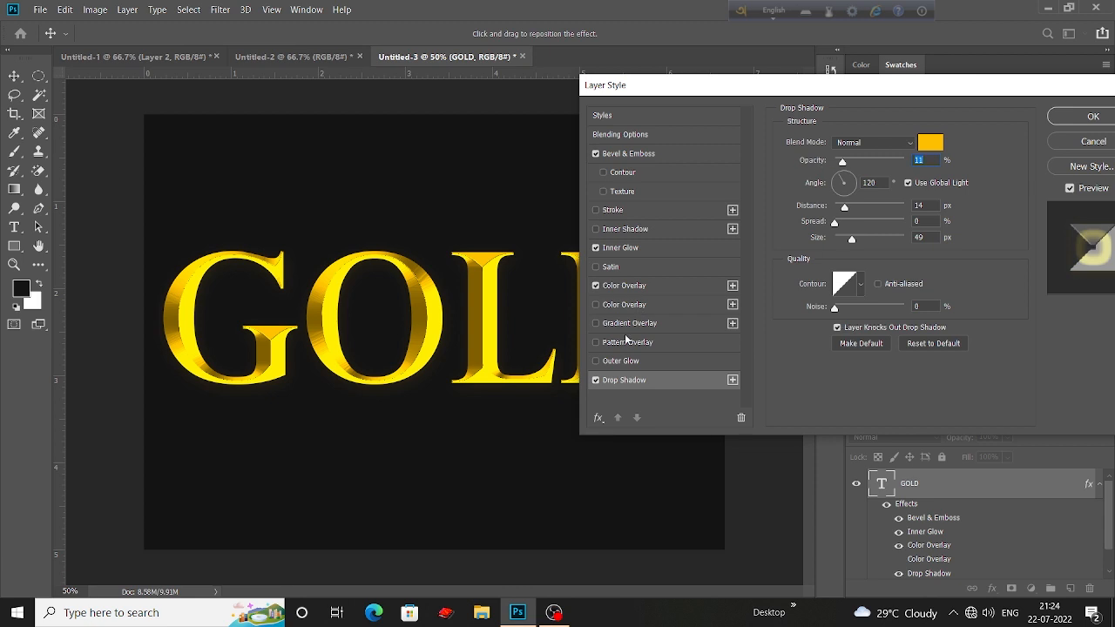
- Enable Outer Glow on the GOLD text with the glow colour ffc000 sampled from the letter O
left_click(595, 361)
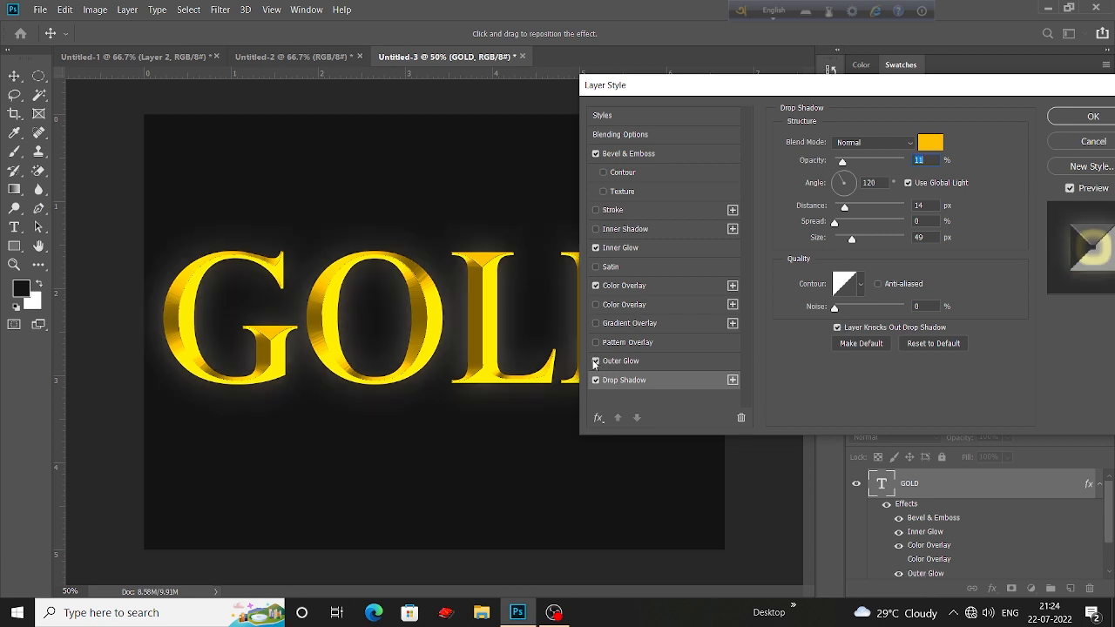
left_click(620, 361)
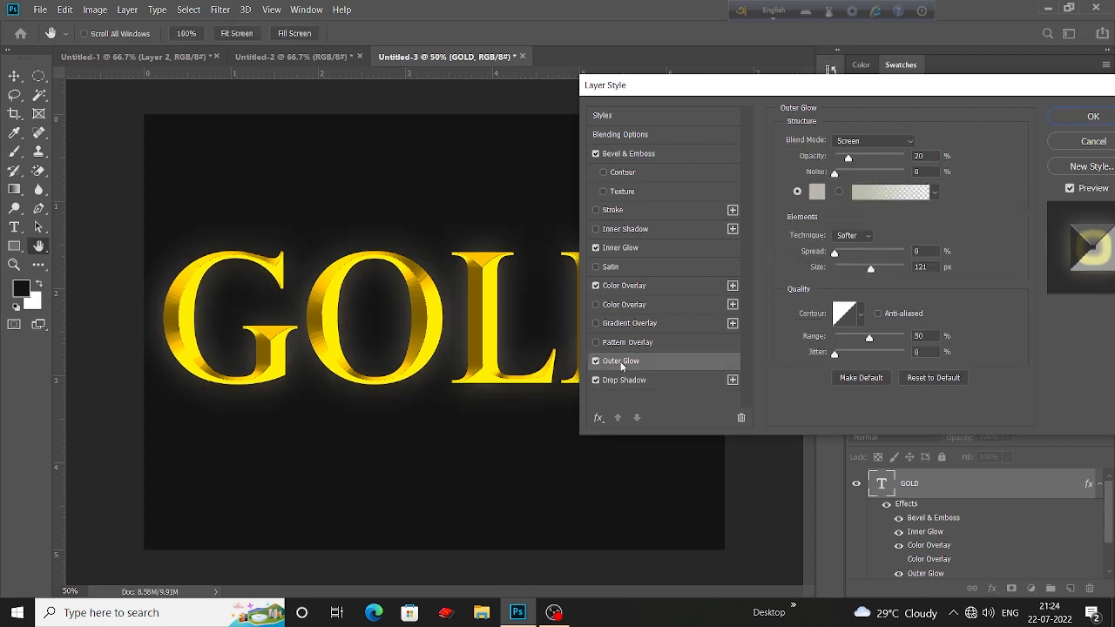
left_click(817, 192)
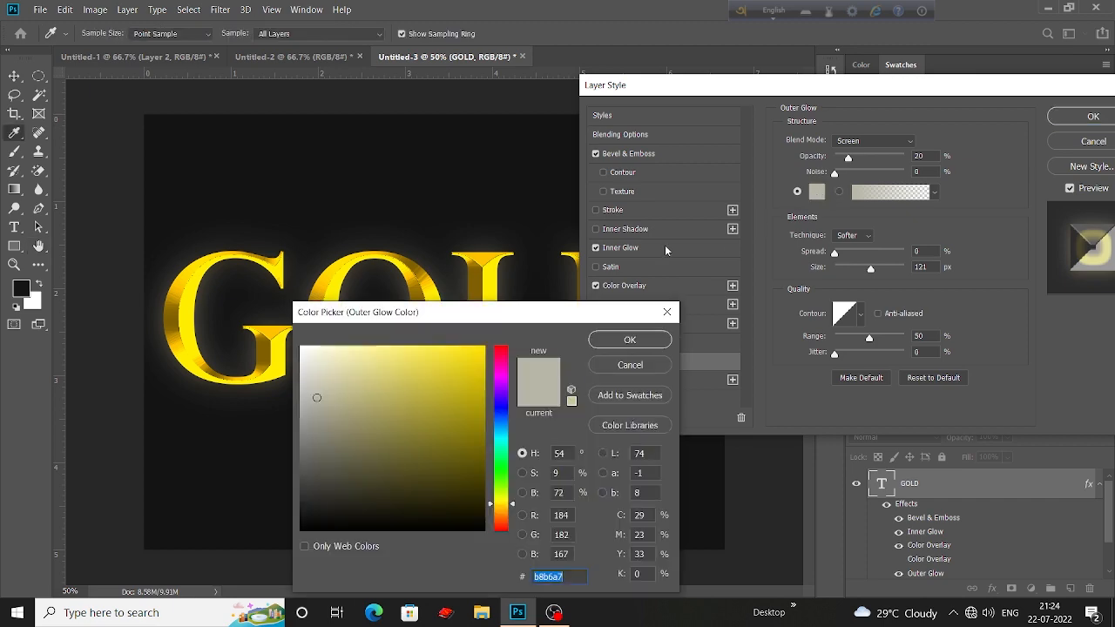
left_click(425, 277)
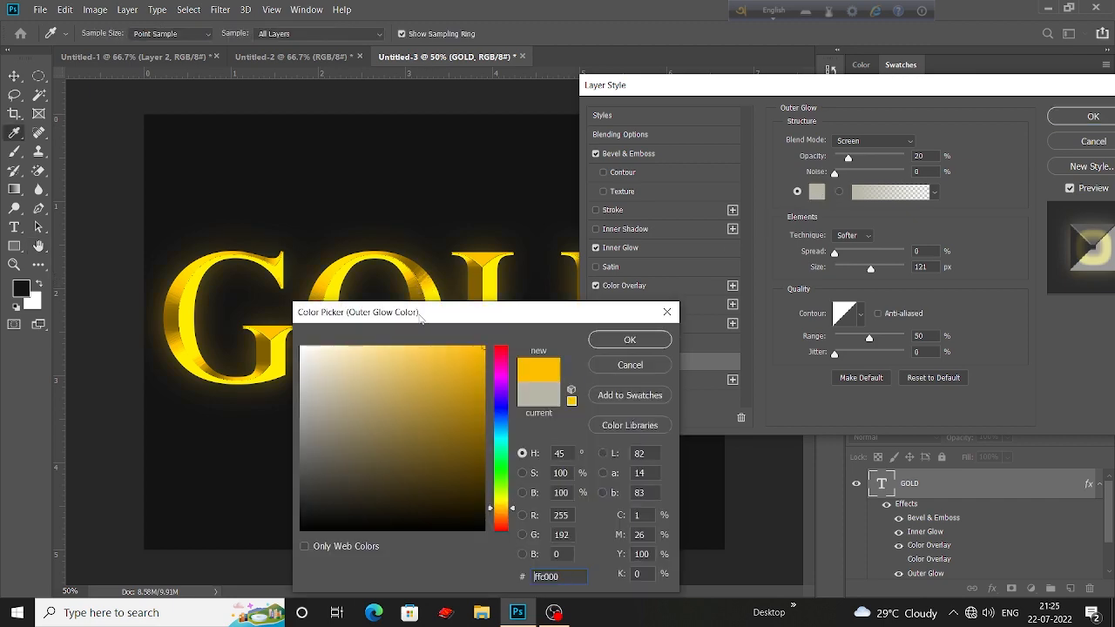
left_click_drag(419, 317, 703, 275)
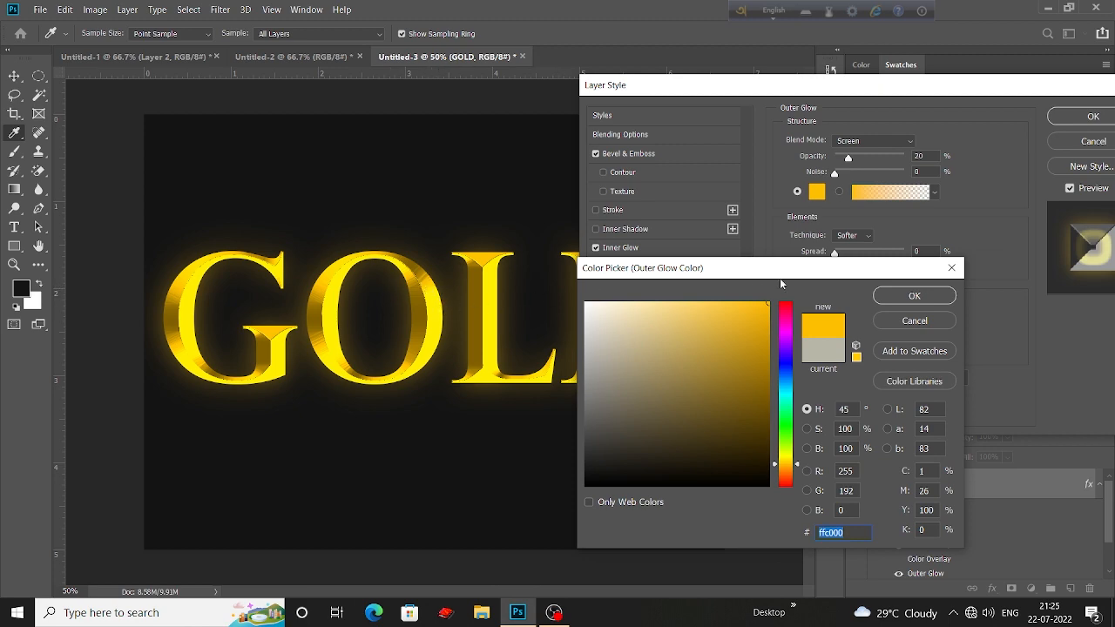
left_click(896, 297)
- Keep the outer glow's blend mode on Screen and apply the layer style settings to the text
left_click_drag(799, 93, 689, 100)
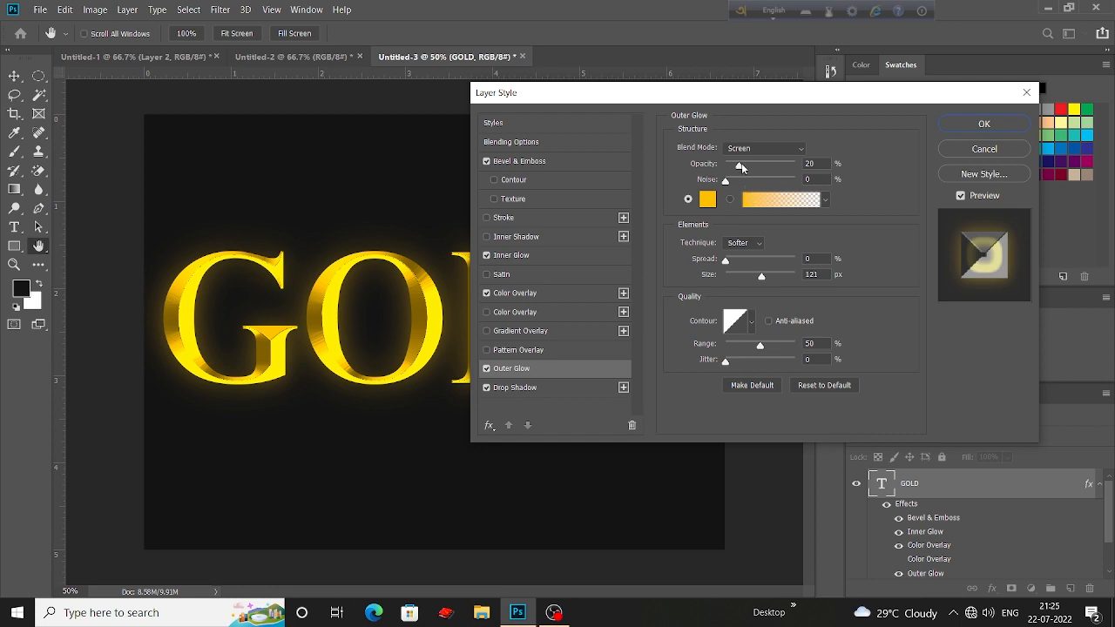
left_click(741, 150)
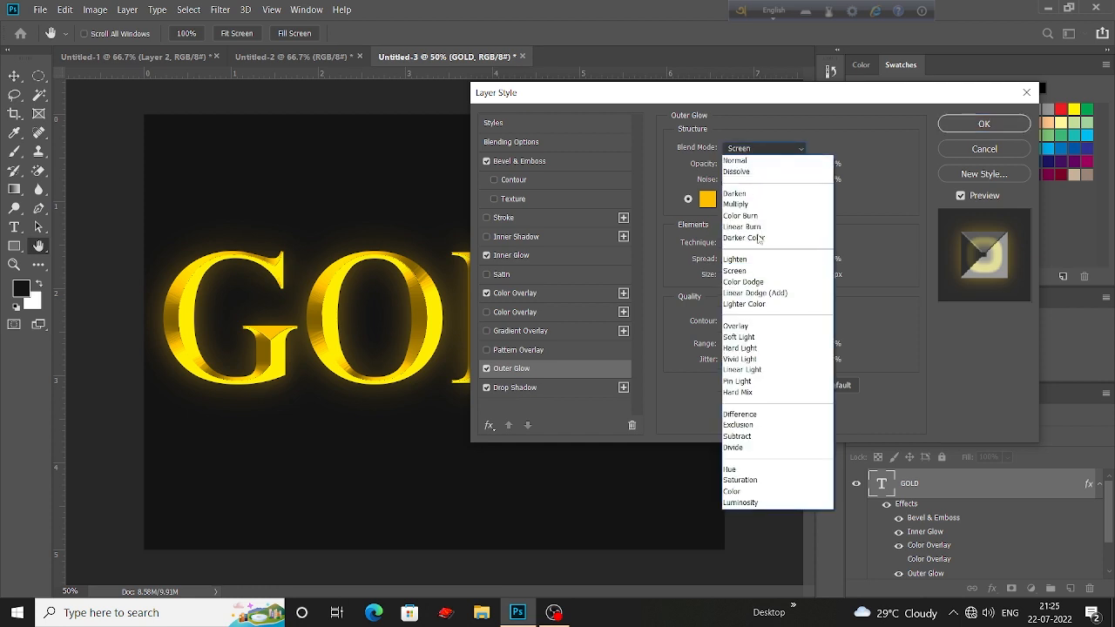
left_click(752, 271)
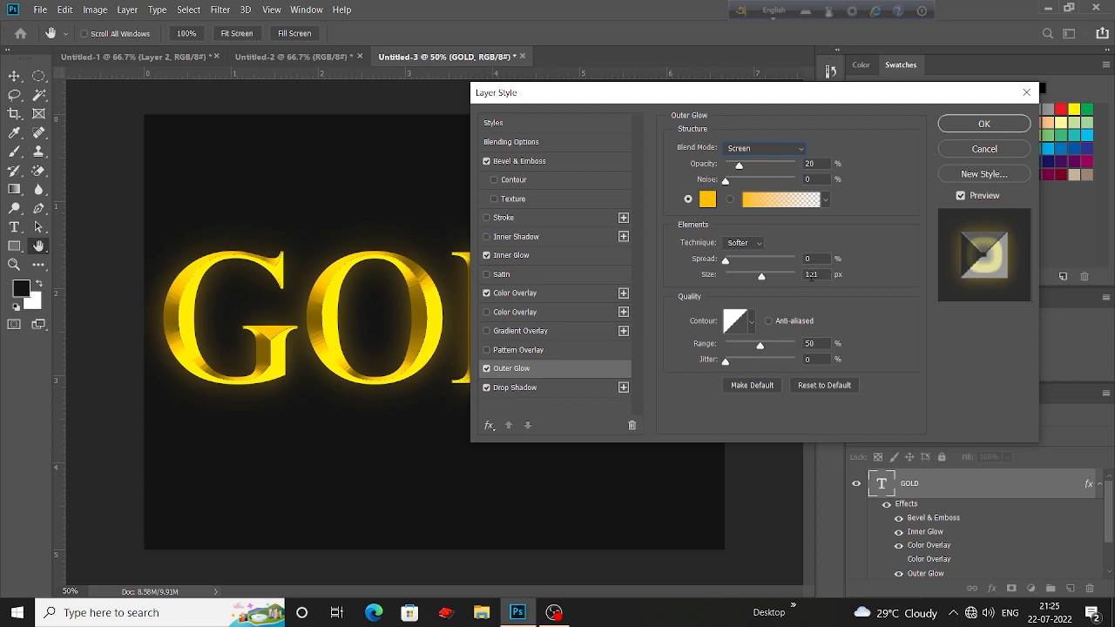
left_click(982, 124)
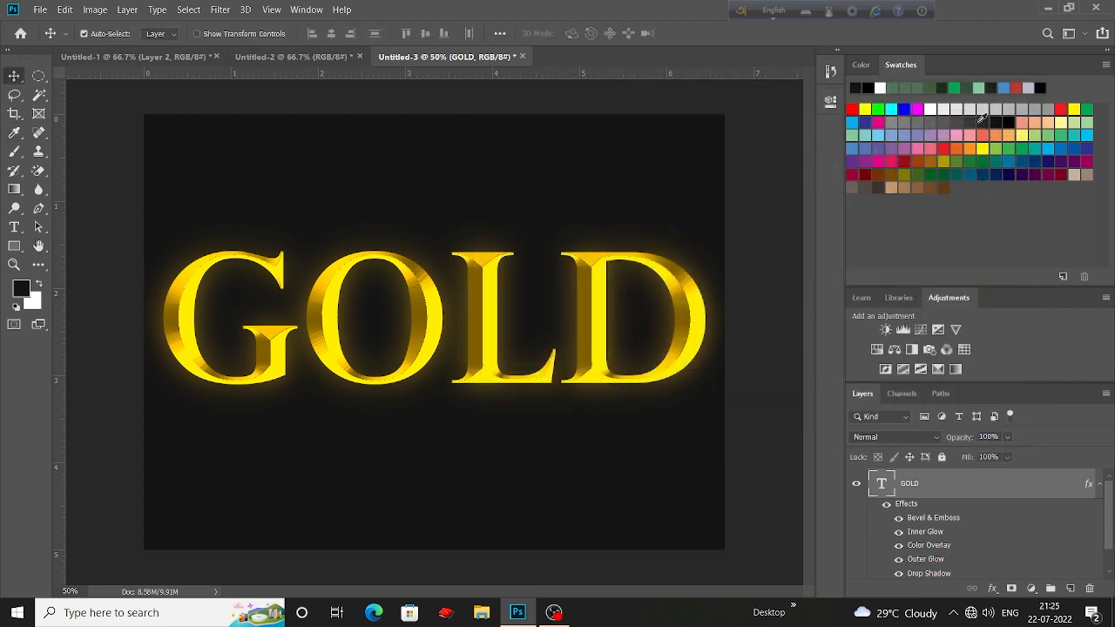
- Hide and show the GOLD text layer to check the finished effect against the dark background
key("ctrl+minus")
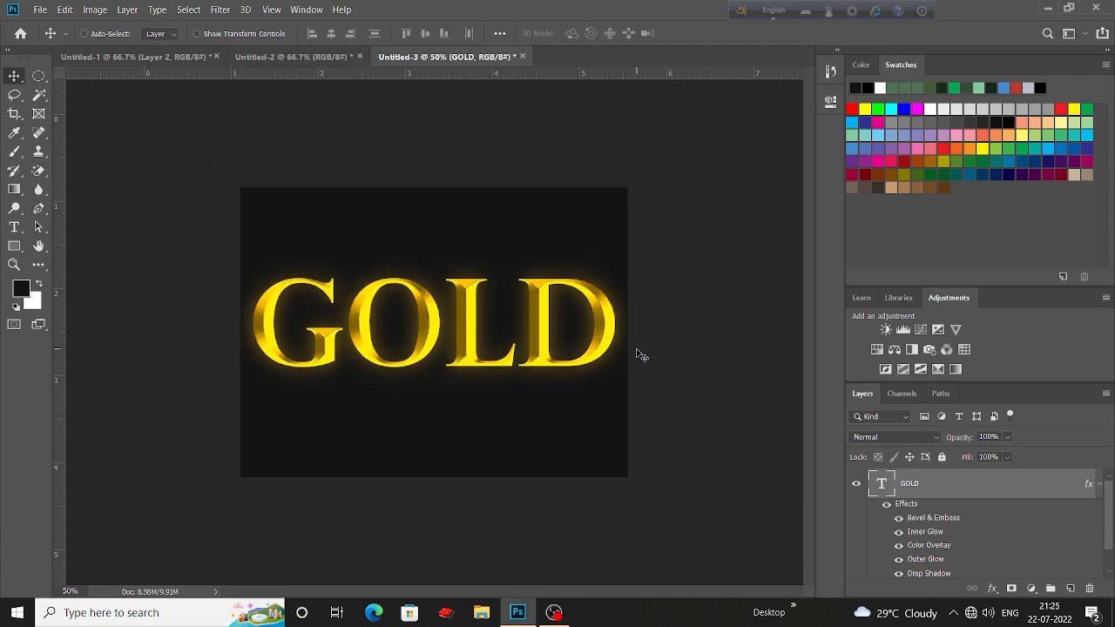
left_click(856, 483)
left_click(855, 484)
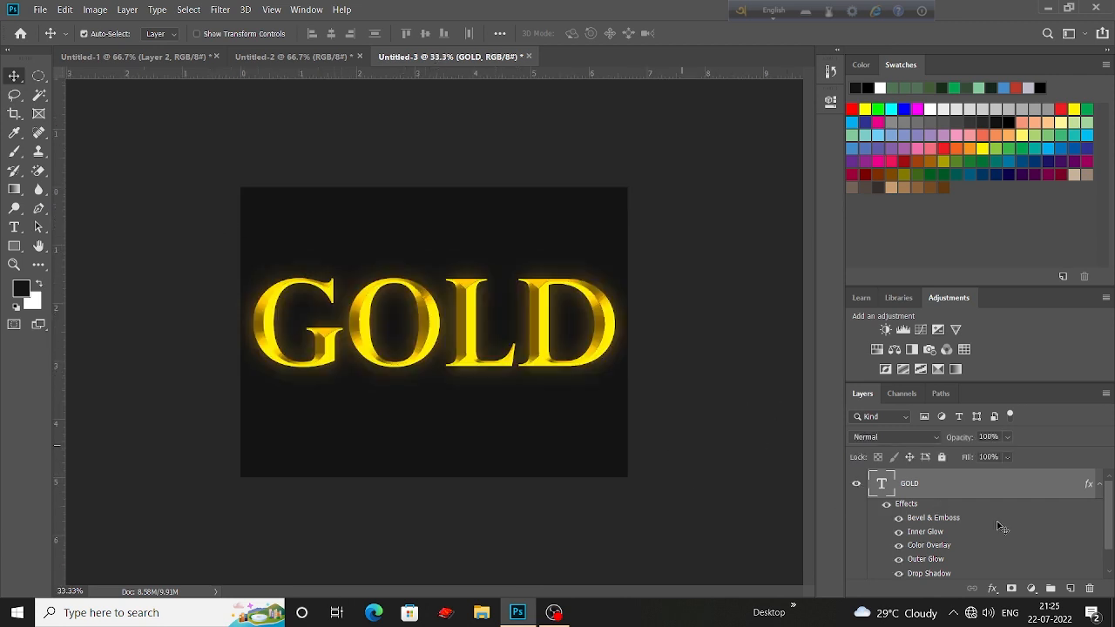